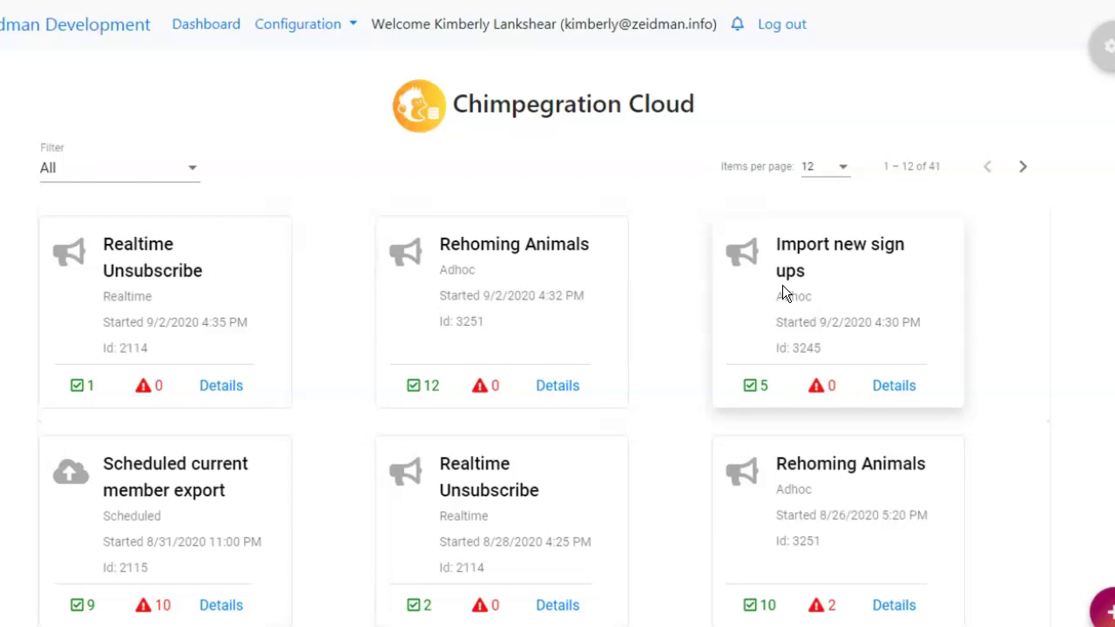
# Step: Open the existing "Current member export" process for editing as an export to Mailchimp
pyautogui.click(1102, 608)
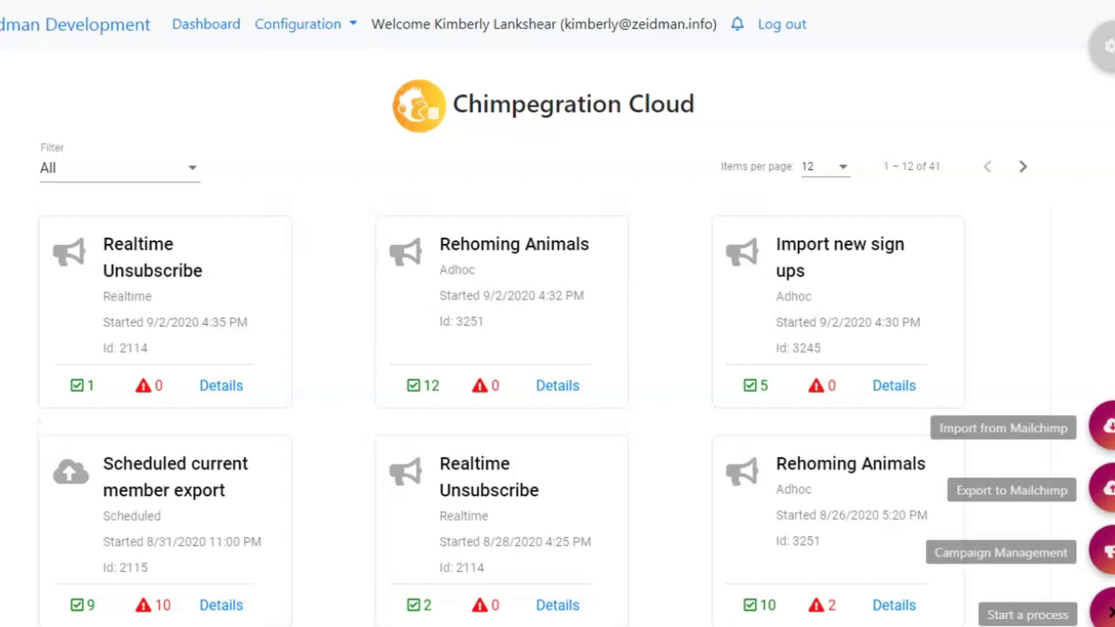
pyautogui.click(1108, 493)
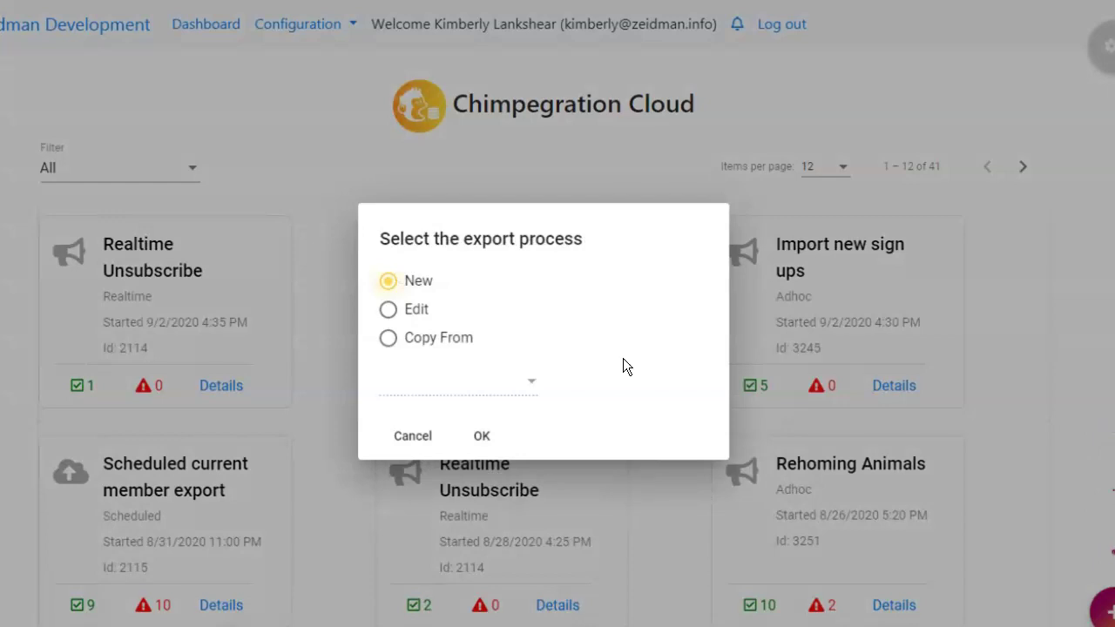
pyautogui.click(426, 317)
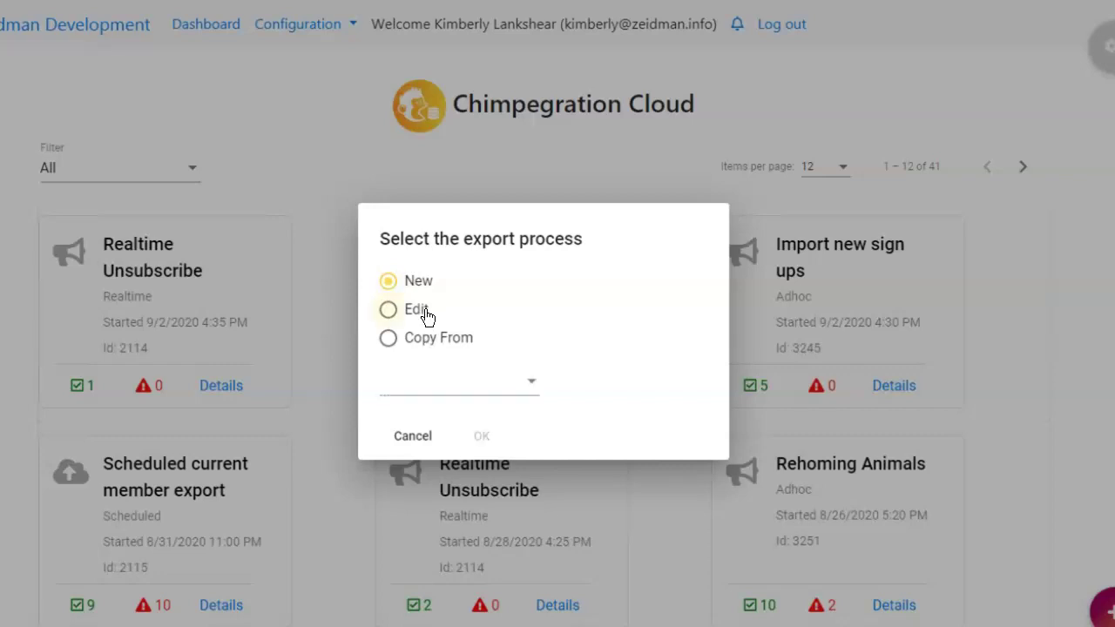
pyautogui.click(537, 383)
pyautogui.click(527, 427)
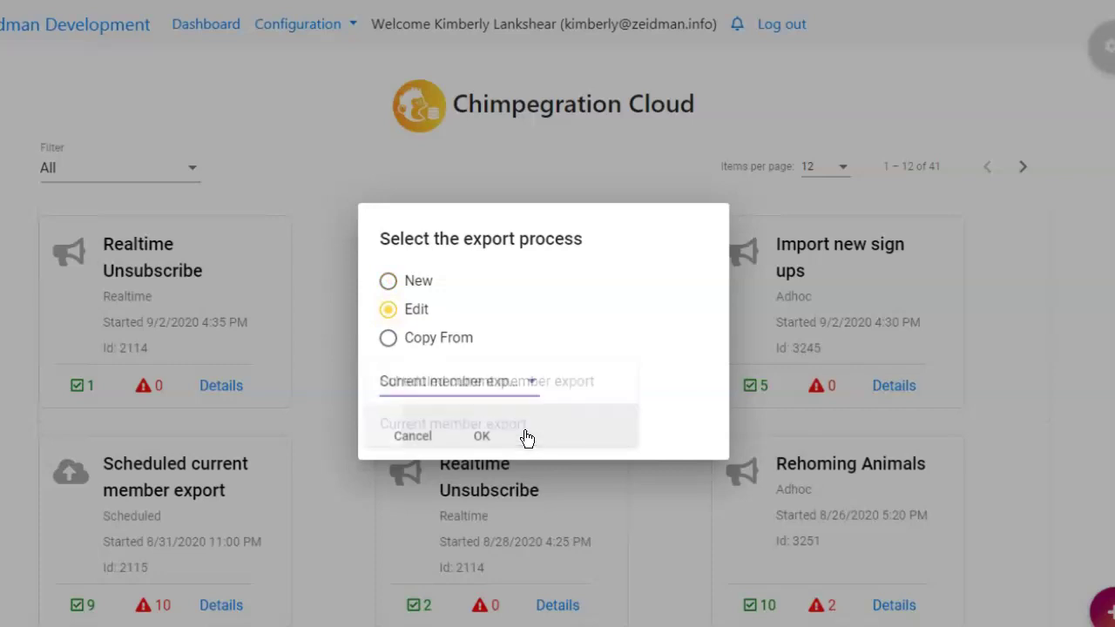
pyautogui.click(486, 436)
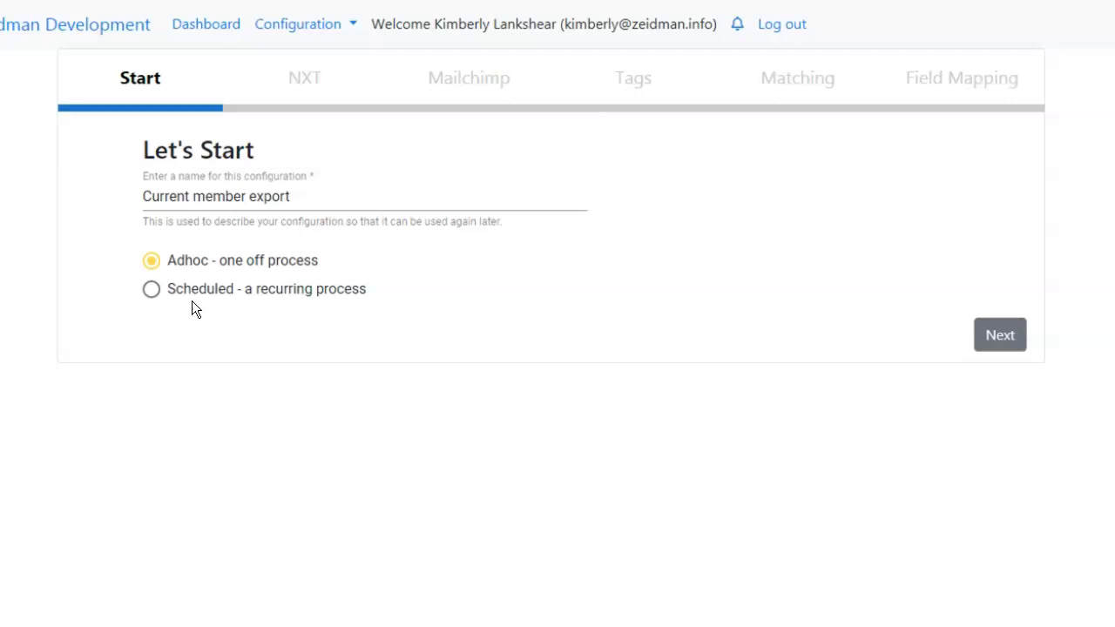
# Step: Make the export a scheduled recurring process and accept Scheduled Export Demo as the NXT list
pyautogui.click(156, 294)
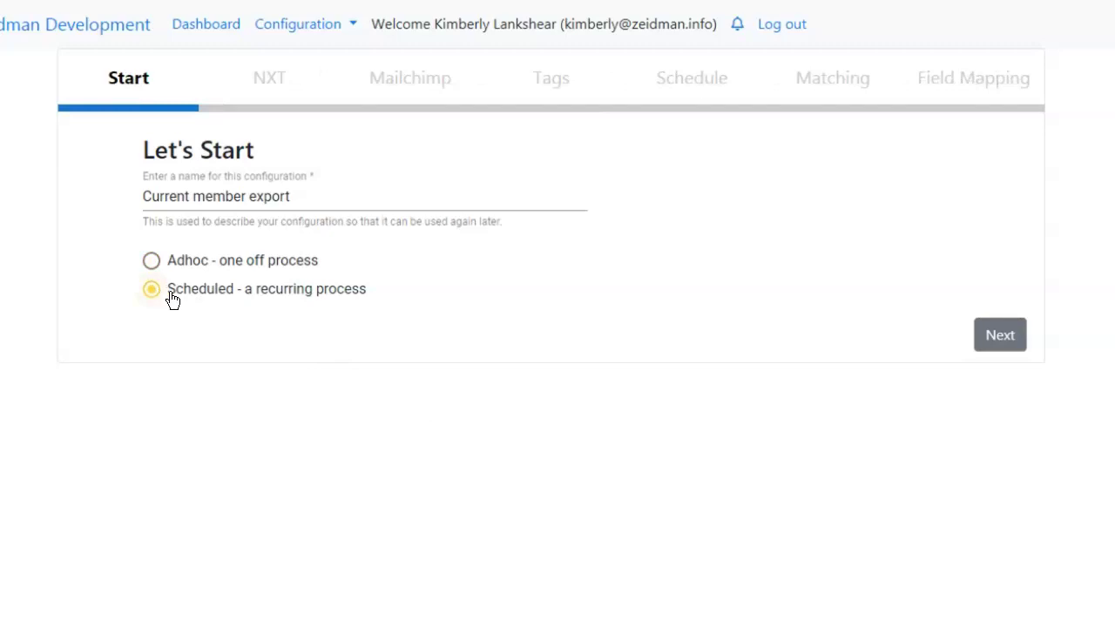
pyautogui.click(1011, 345)
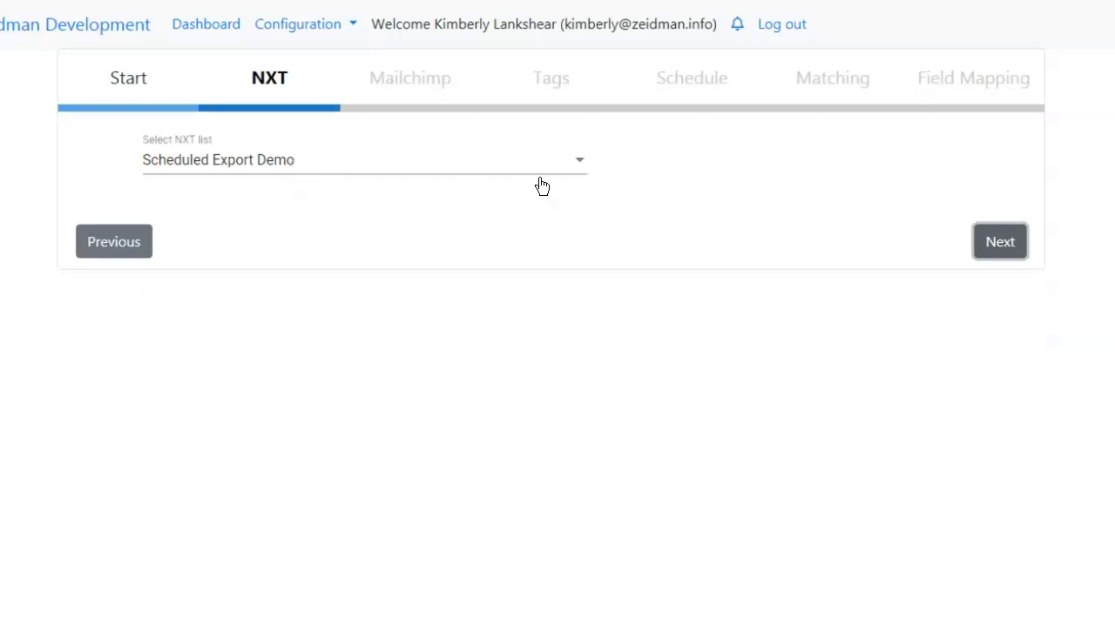
pyautogui.click(1006, 256)
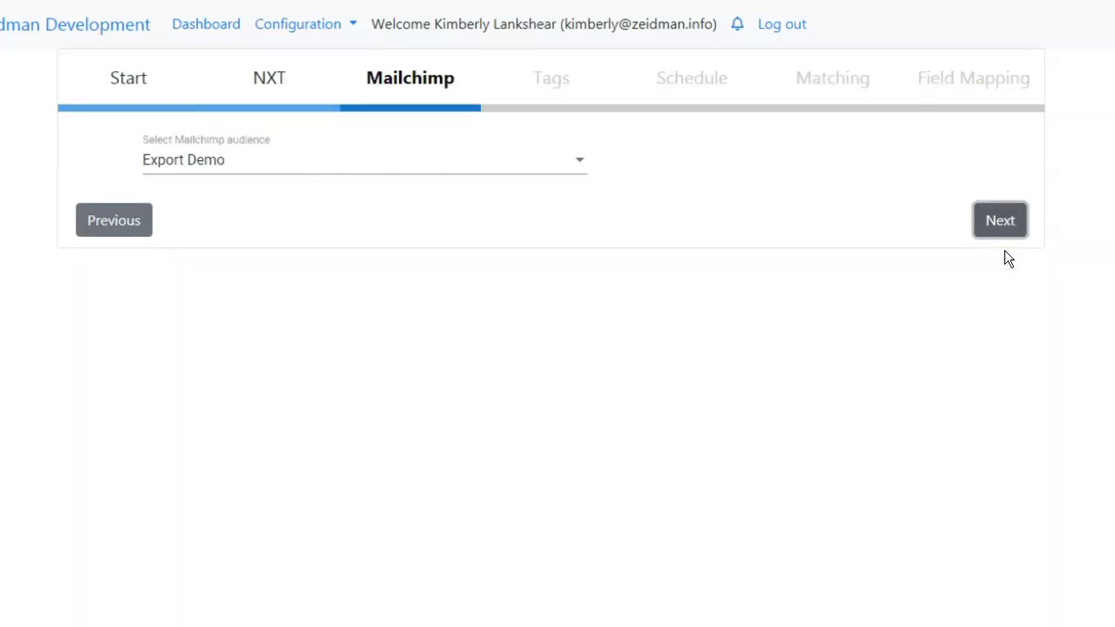
# Step: Choose the Export Demo Mailchimp audience and accept the Active Member tag with the option to replace existing tags
pyautogui.click(361, 169)
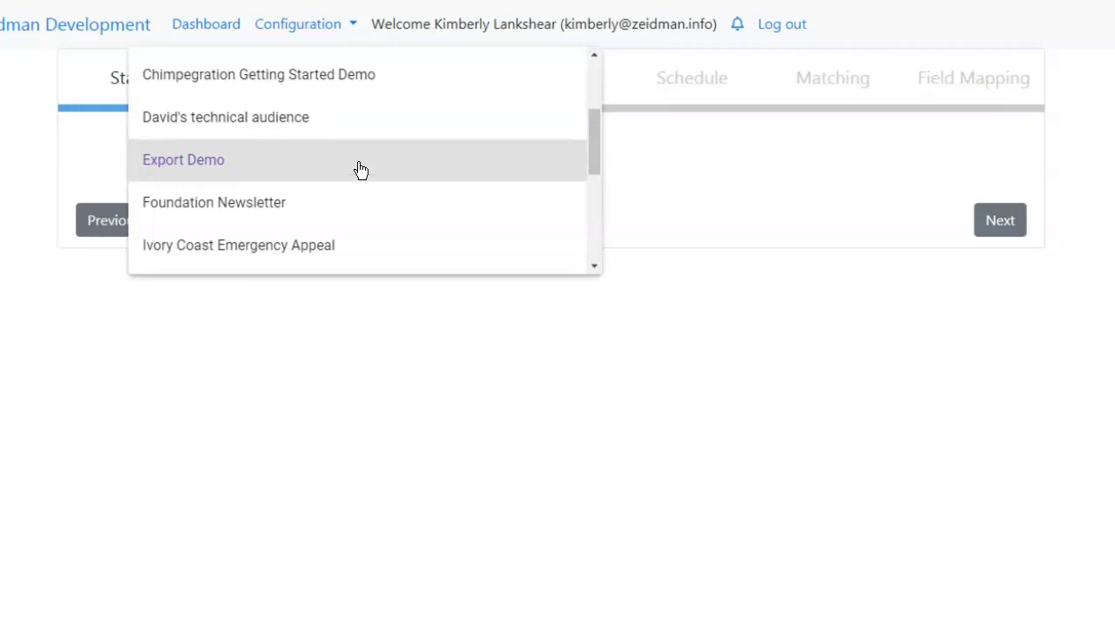
pyautogui.click(360, 169)
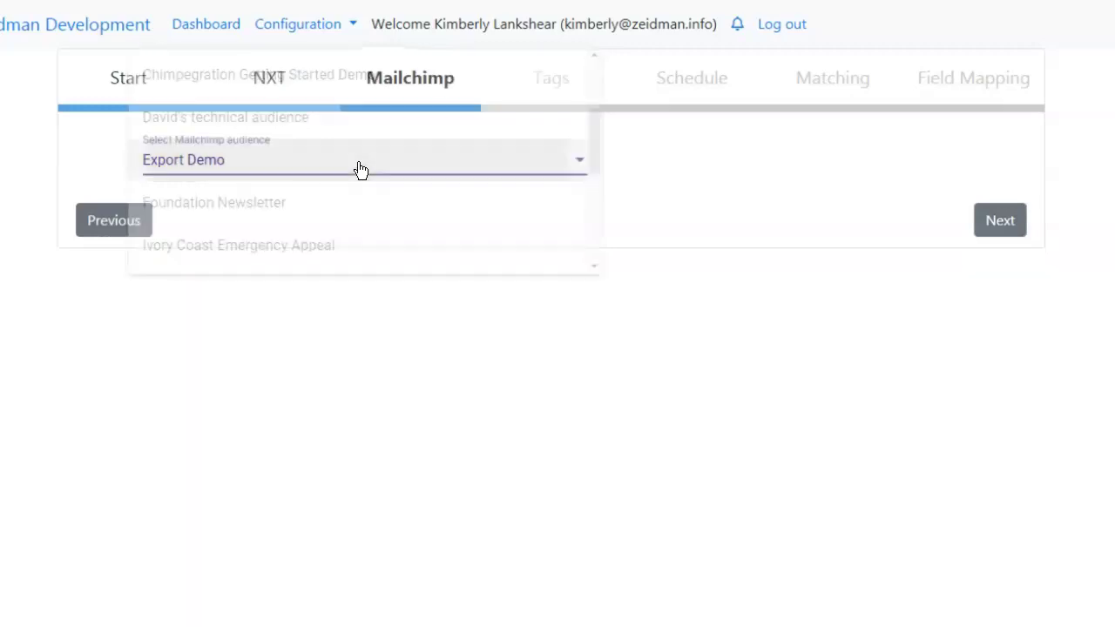
pyautogui.click(998, 224)
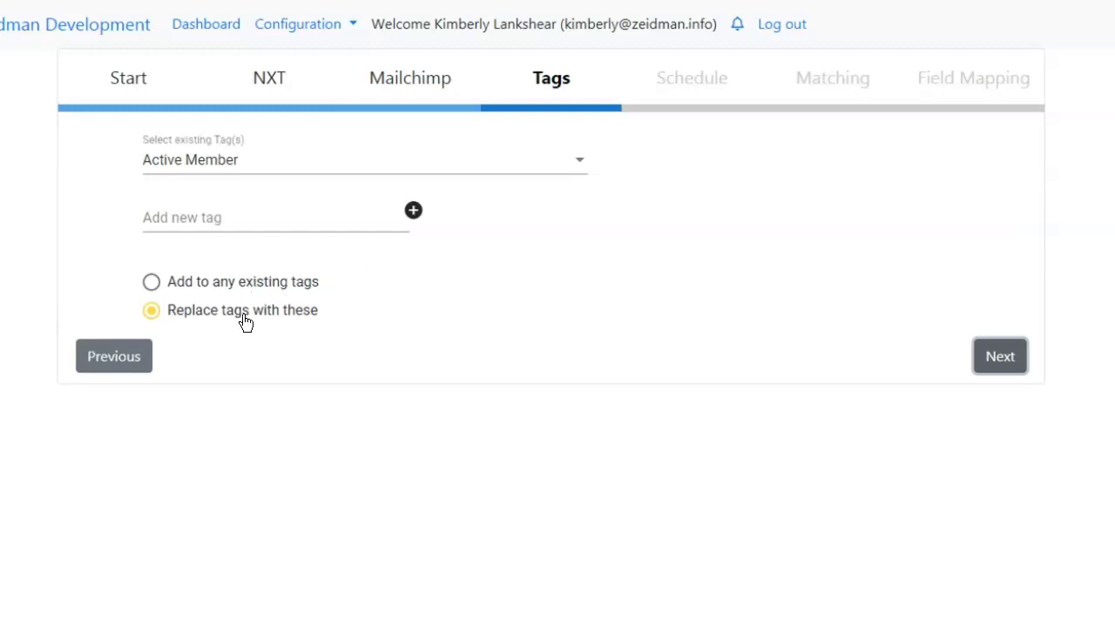
pyautogui.click(1003, 366)
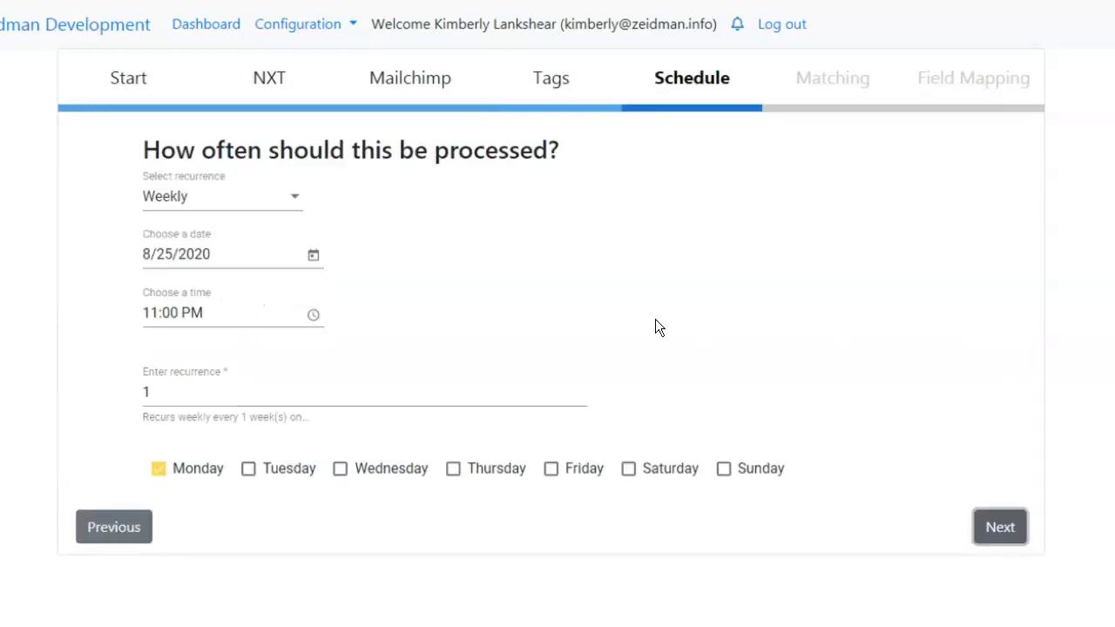
# Step: Try the weekly, daily and monthly recurrence options for the export schedule
pyautogui.click(257, 207)
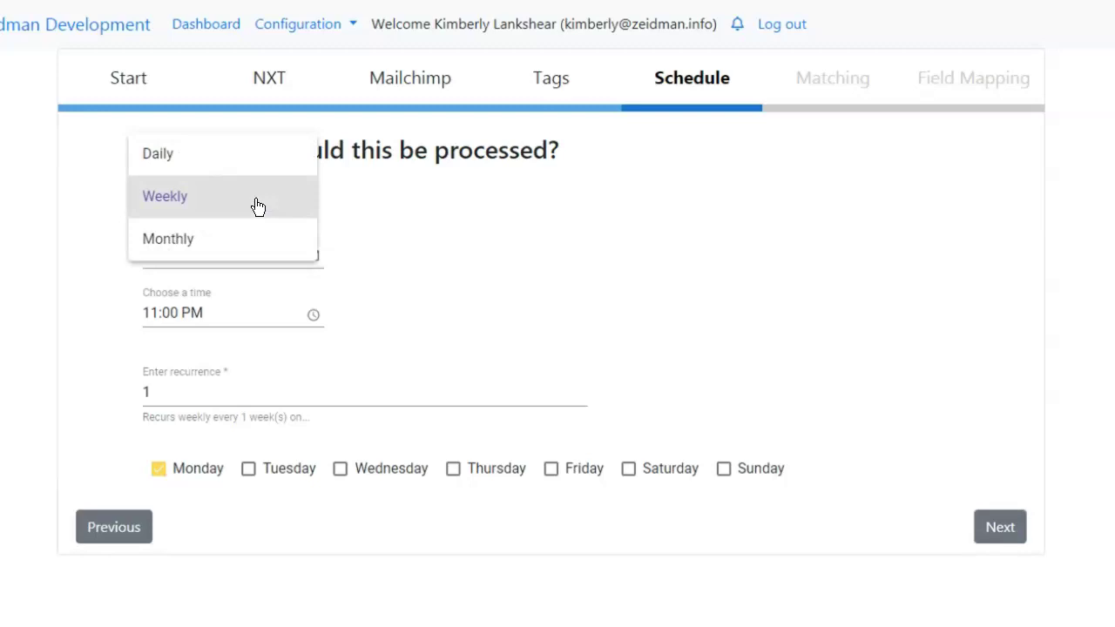
pyautogui.click(257, 206)
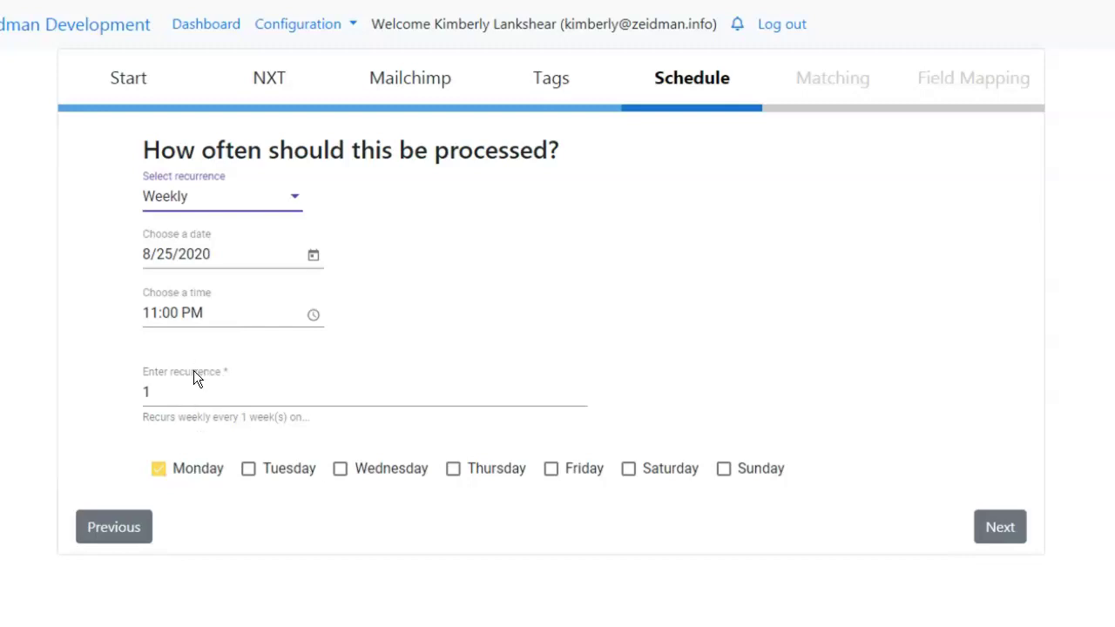
pyautogui.click(289, 202)
pyautogui.click(271, 167)
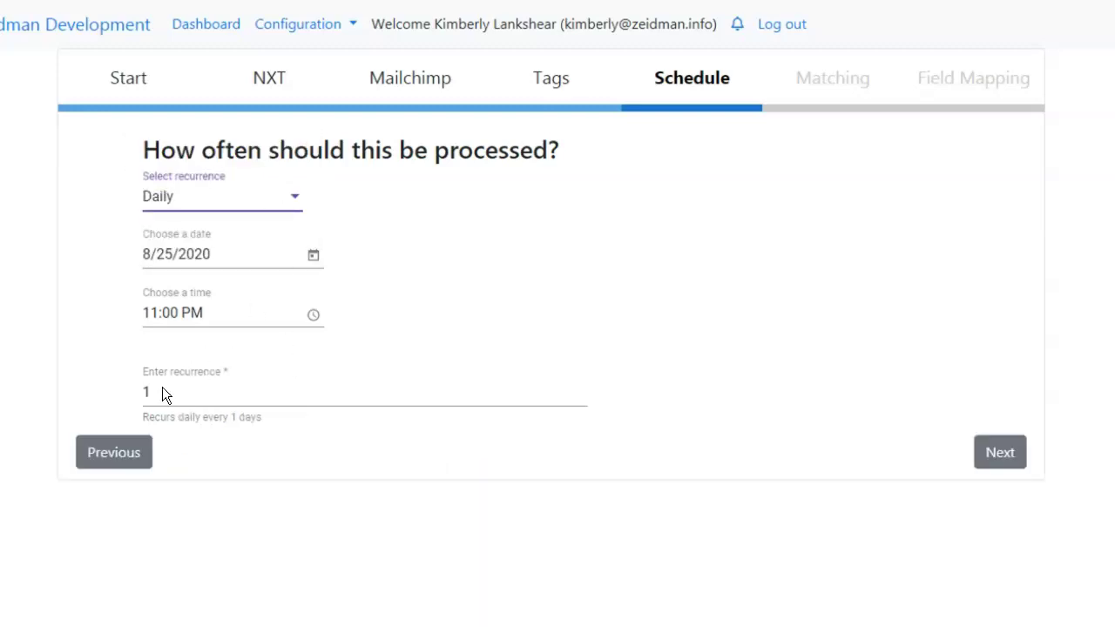
pyautogui.click(289, 205)
pyautogui.click(259, 296)
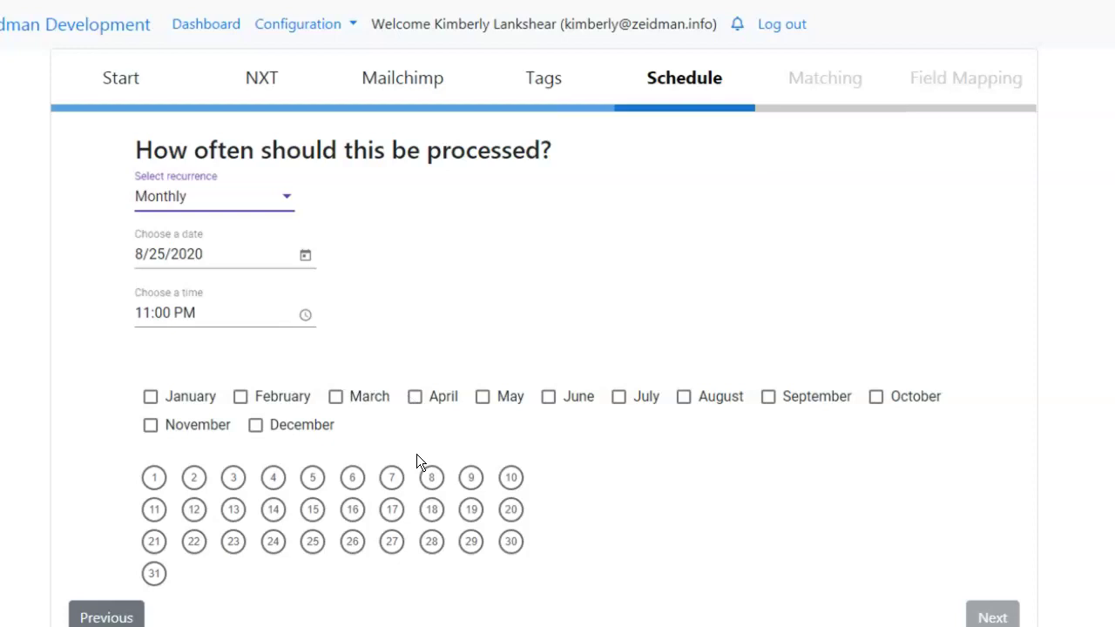
# Step: Change the export to an adhoc one-off process and return to its tag settings
pyautogui.click(124, 84)
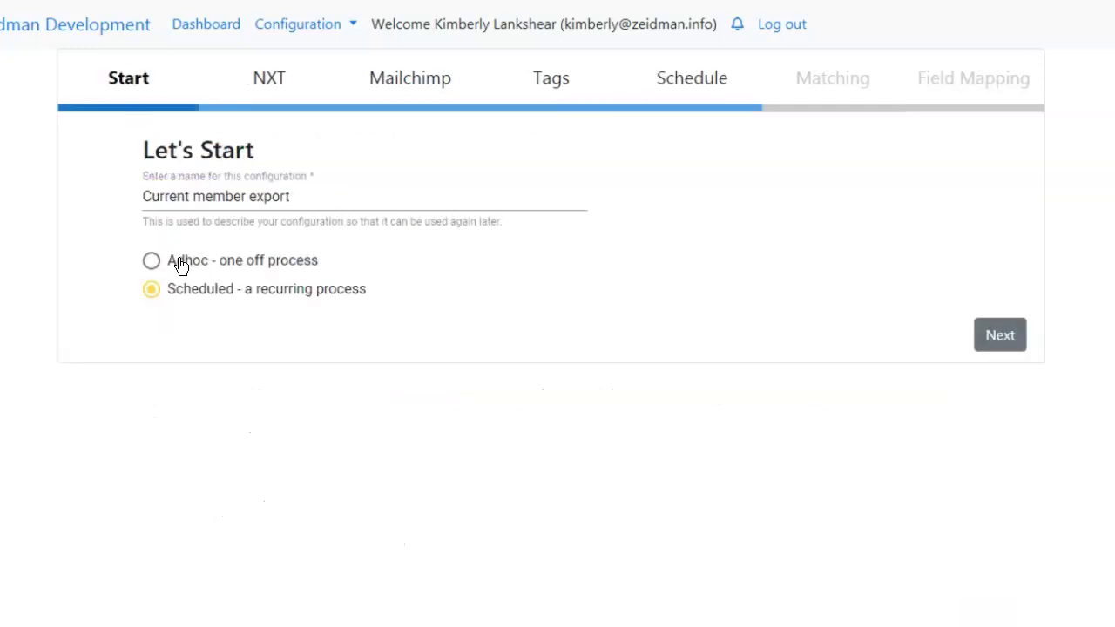
pyautogui.click(190, 266)
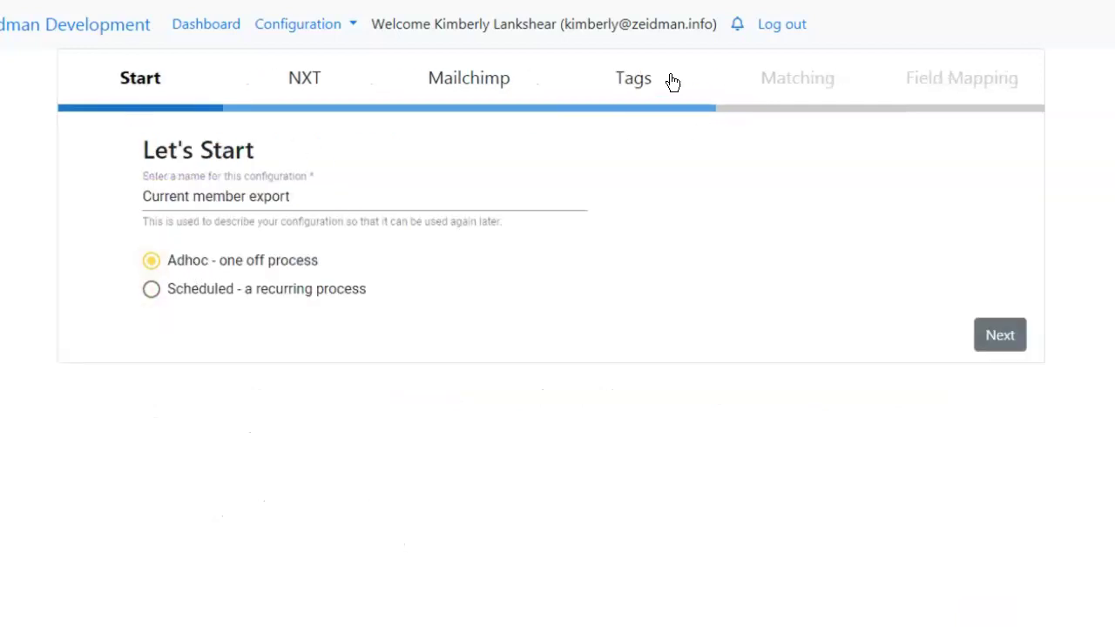
pyautogui.click(601, 96)
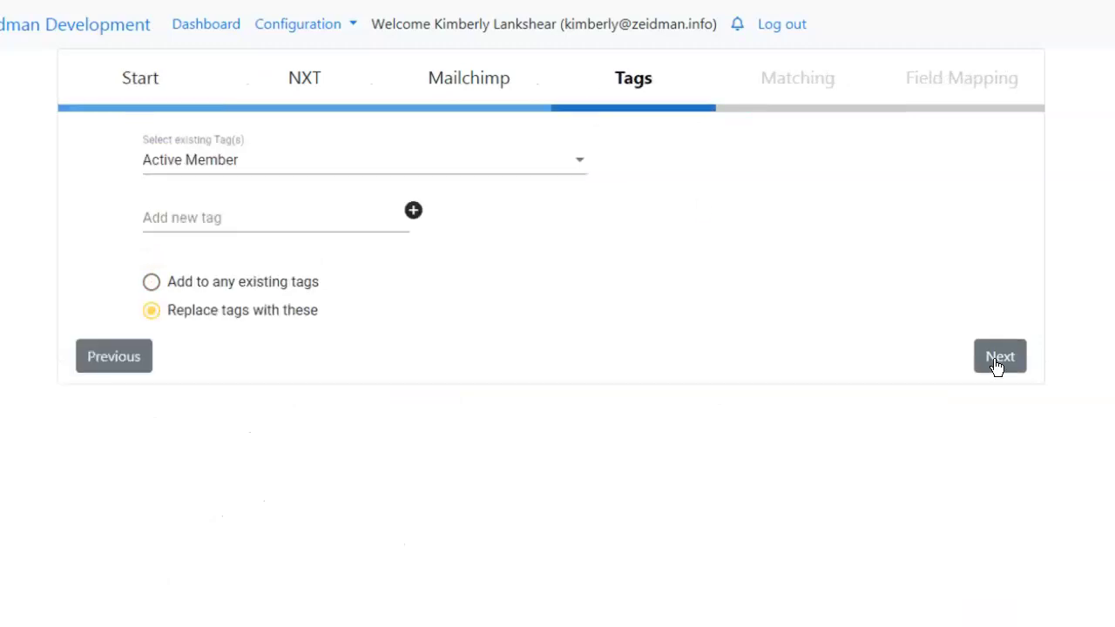
# Step: Set constituents to match on email according to duplicate email settings and continue to the field mapping
pyautogui.click(997, 357)
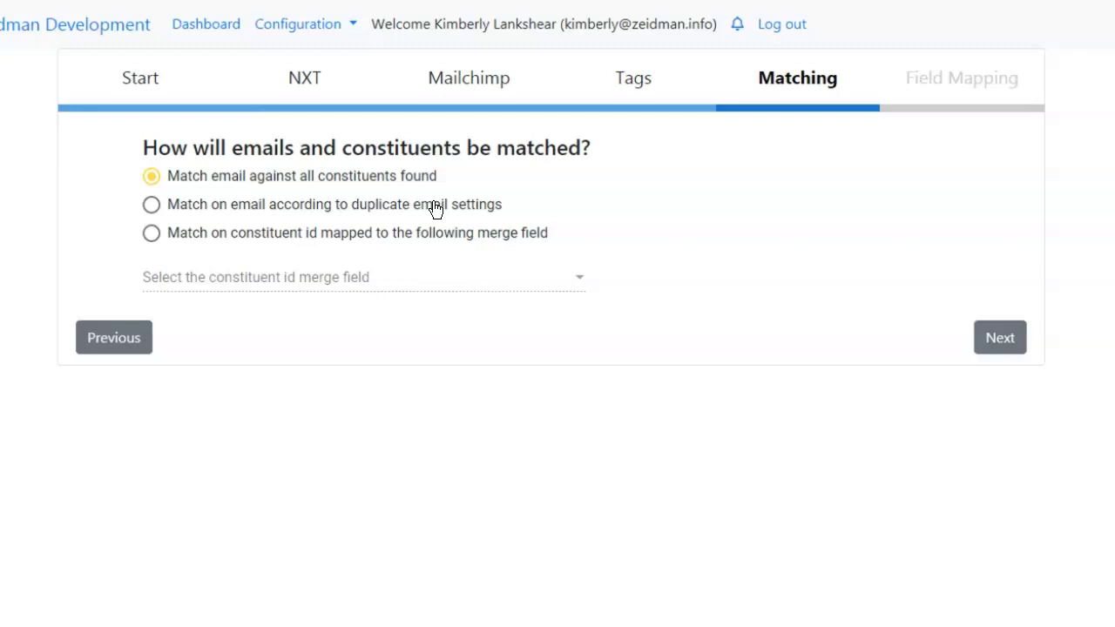
pyautogui.click(294, 213)
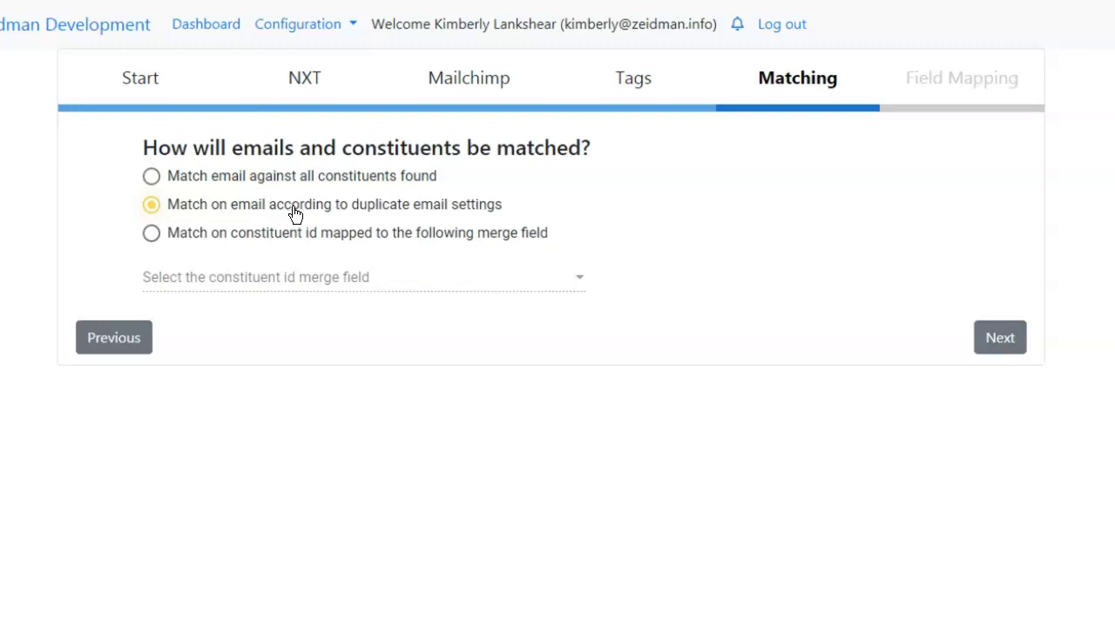
pyautogui.click(1001, 349)
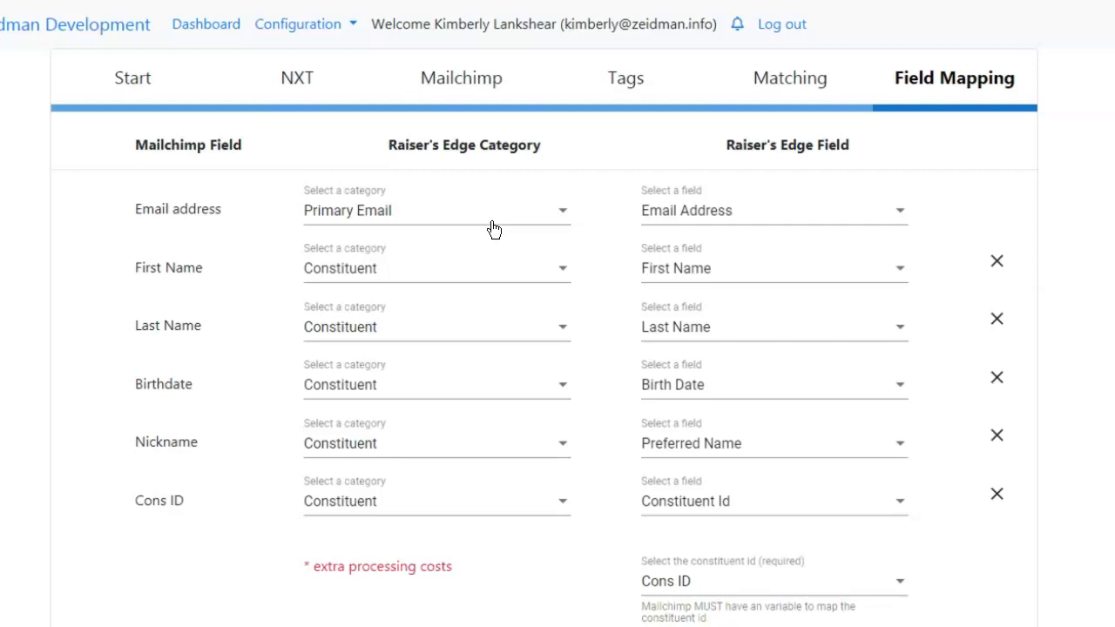
# Step: Map the Mailchimp email address to the *Email category and the Email field in Raiser's Edge
pyautogui.click(466, 222)
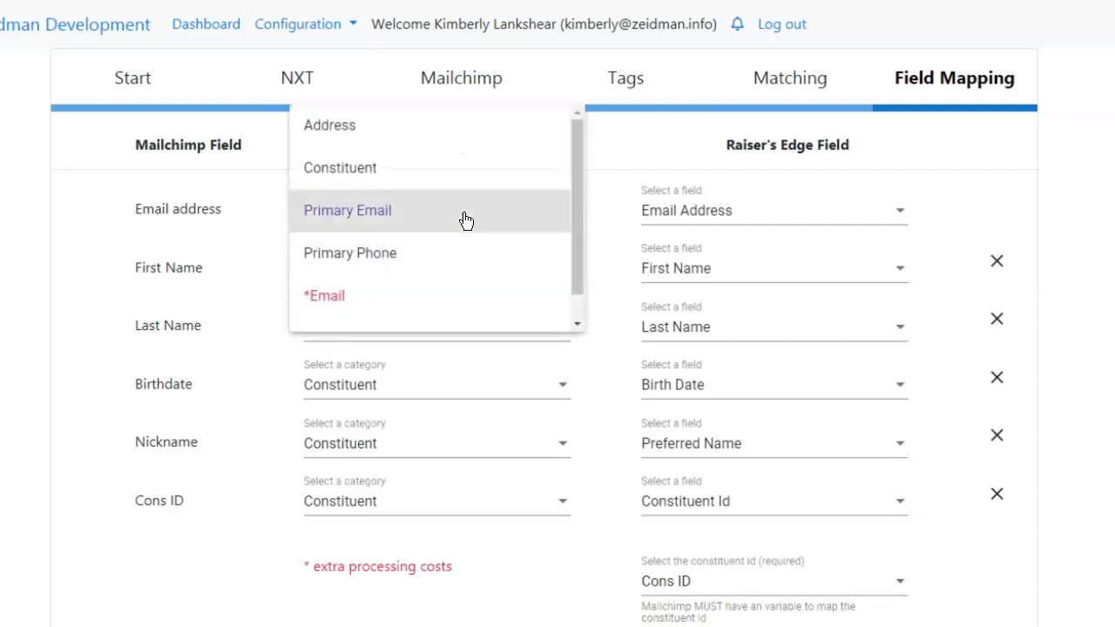
pyautogui.click(468, 299)
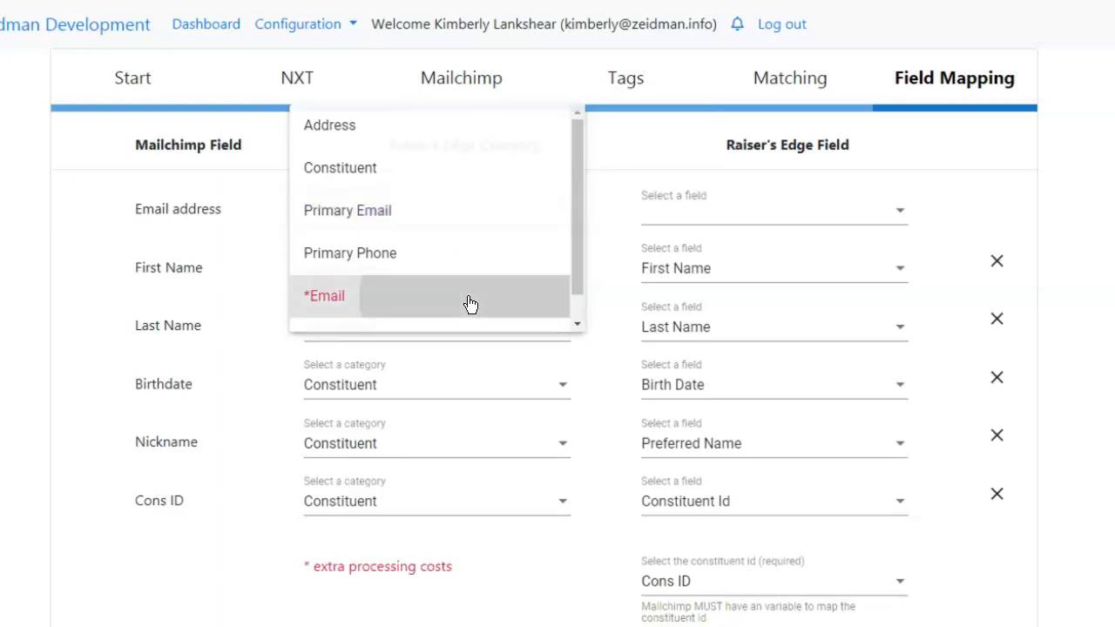
pyautogui.click(782, 220)
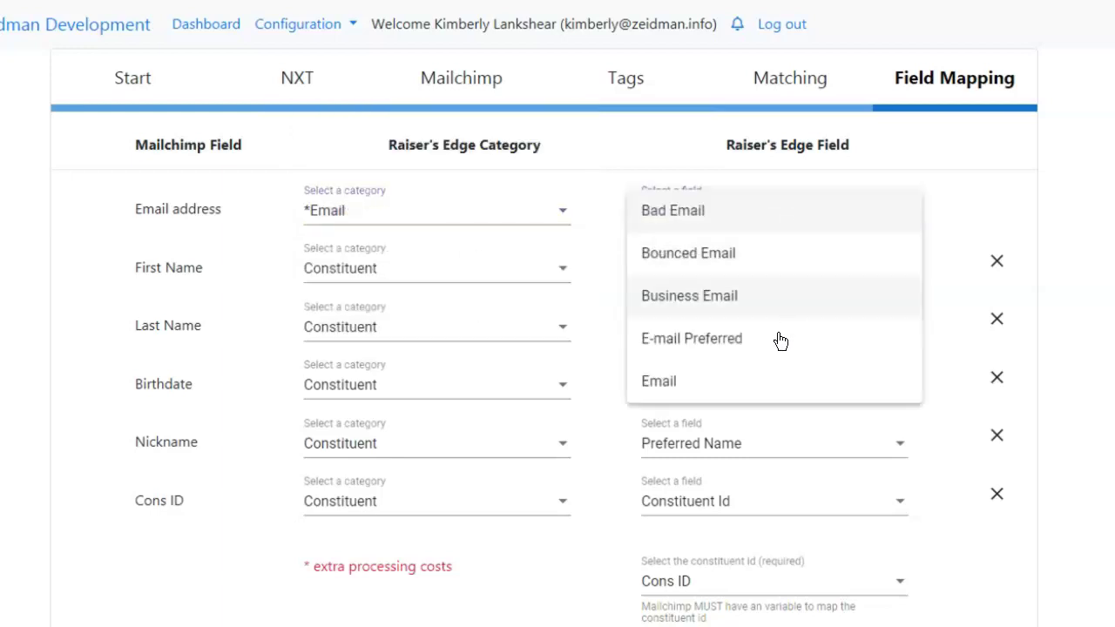
pyautogui.click(768, 380)
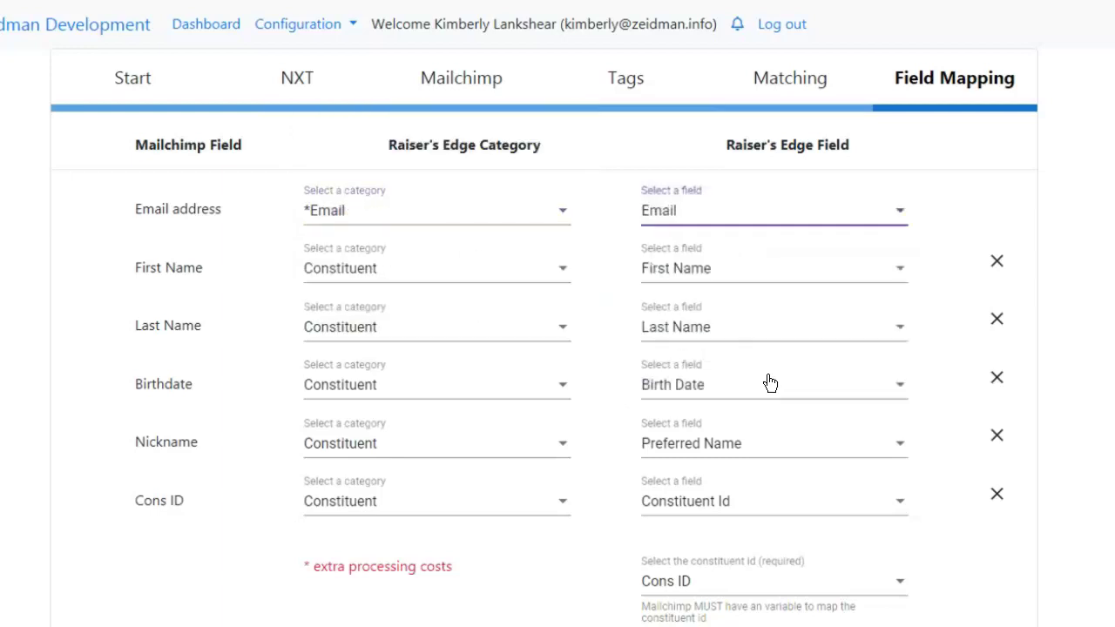
# Step: Examine the Raiser's Edge category and field choices for First Name, keeping Constituent and First Name
pyautogui.click(352, 279)
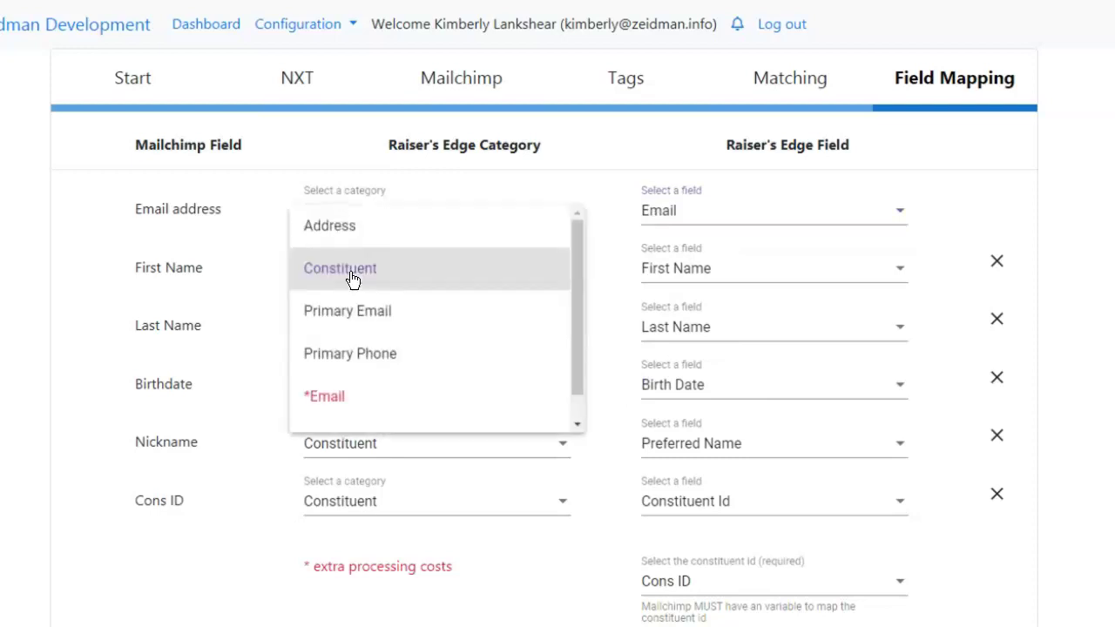
pyautogui.click(350, 278)
pyautogui.click(845, 274)
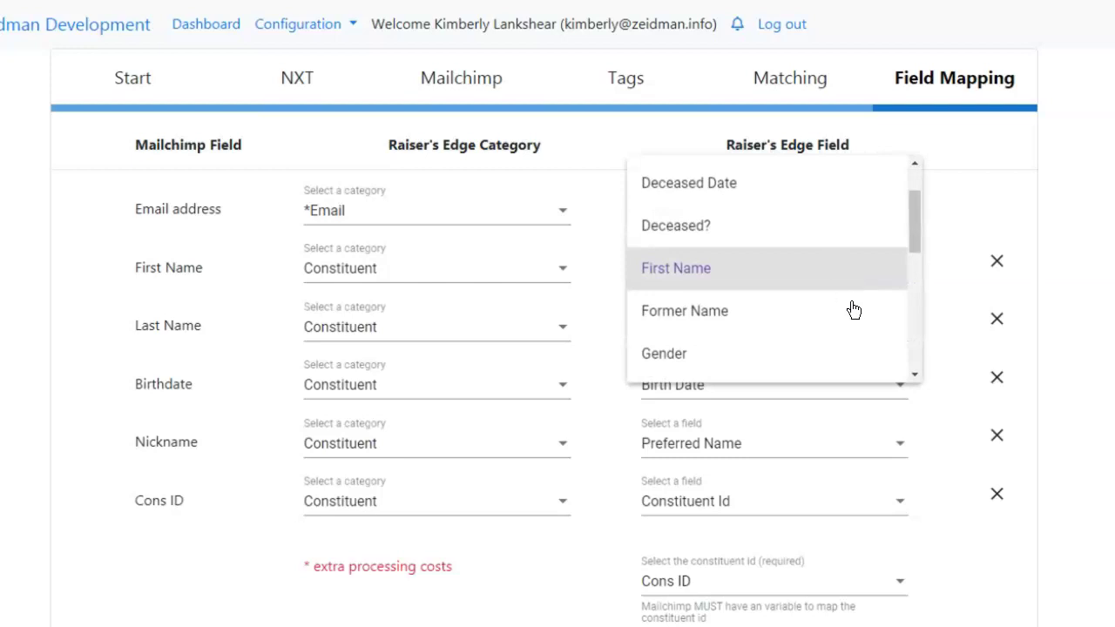
pyautogui.click(231, 561)
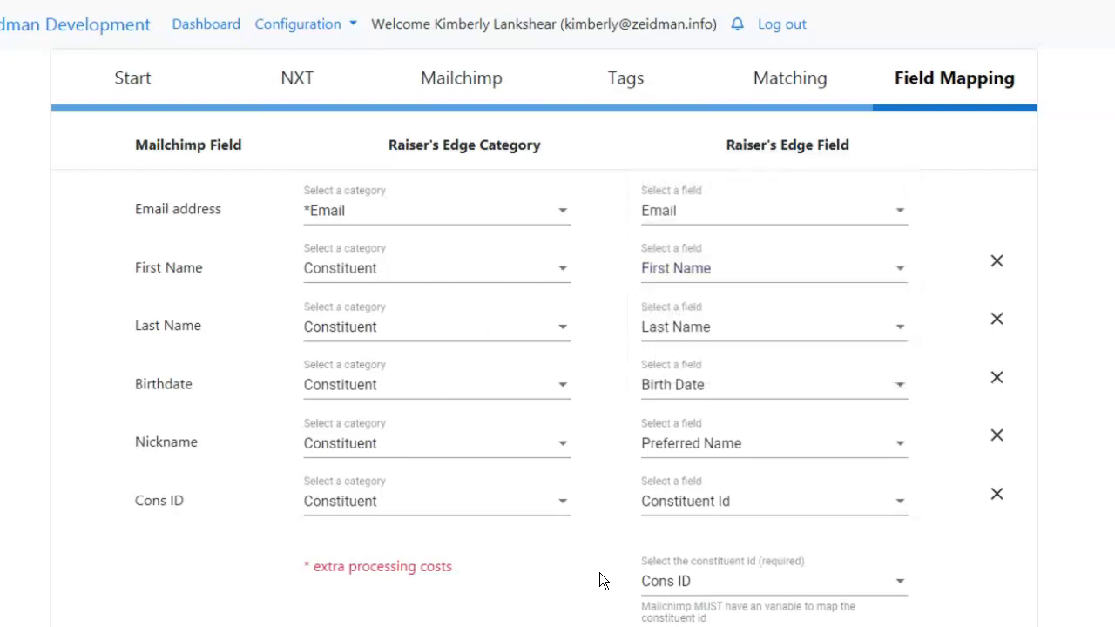
# Step: Check the remaining field mappings and complete the export configuration
pyautogui.scroll(-1, 600, 579)
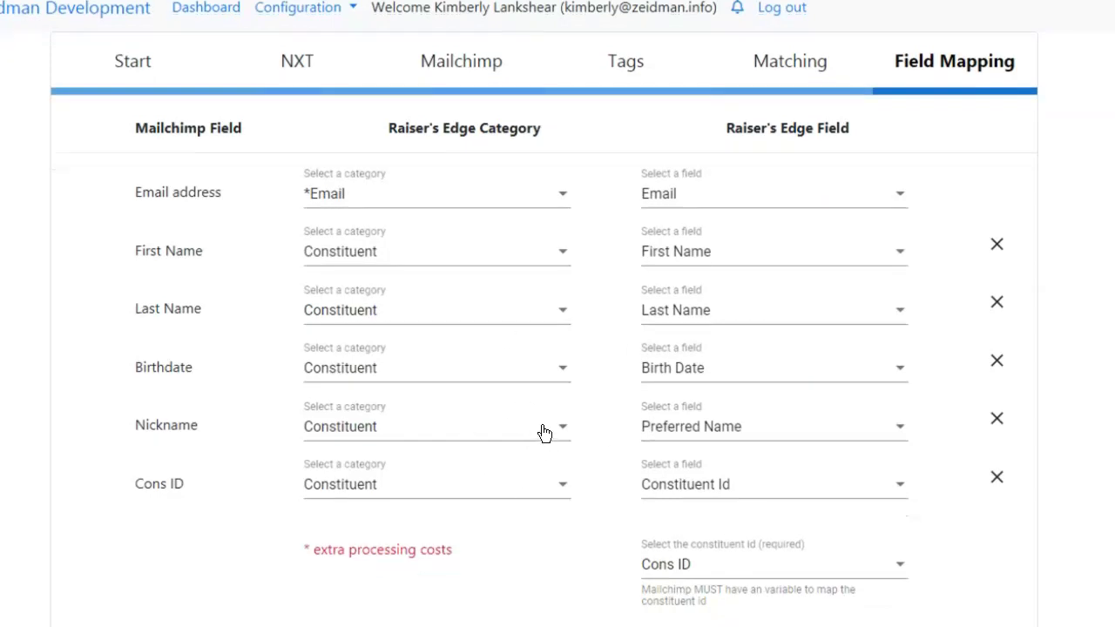
pyautogui.scroll(-2, 543, 425)
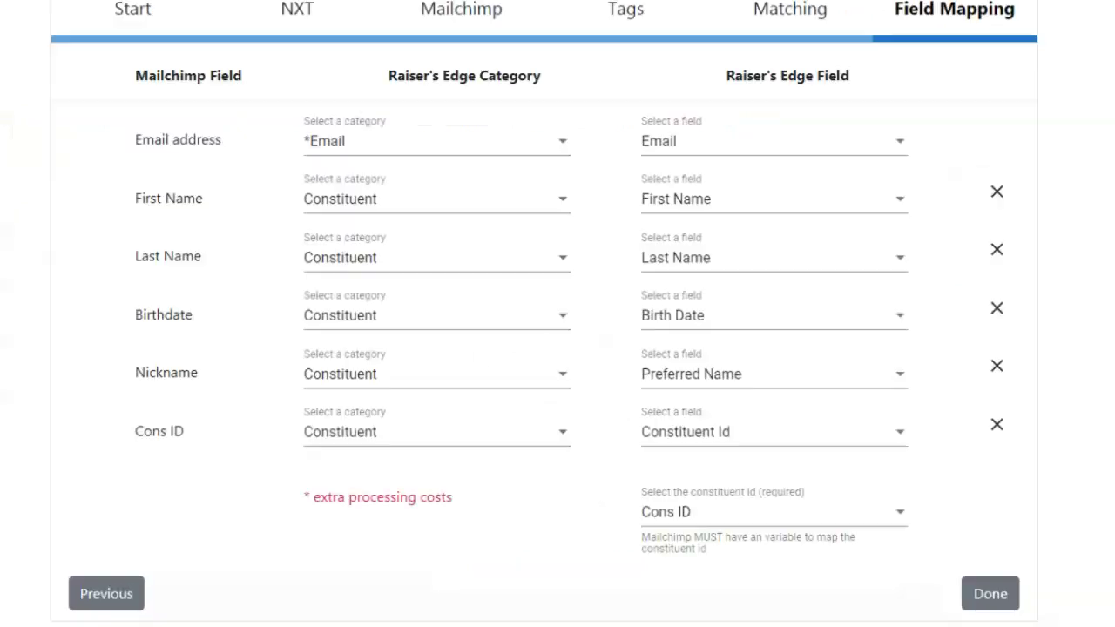
pyautogui.click(990, 594)
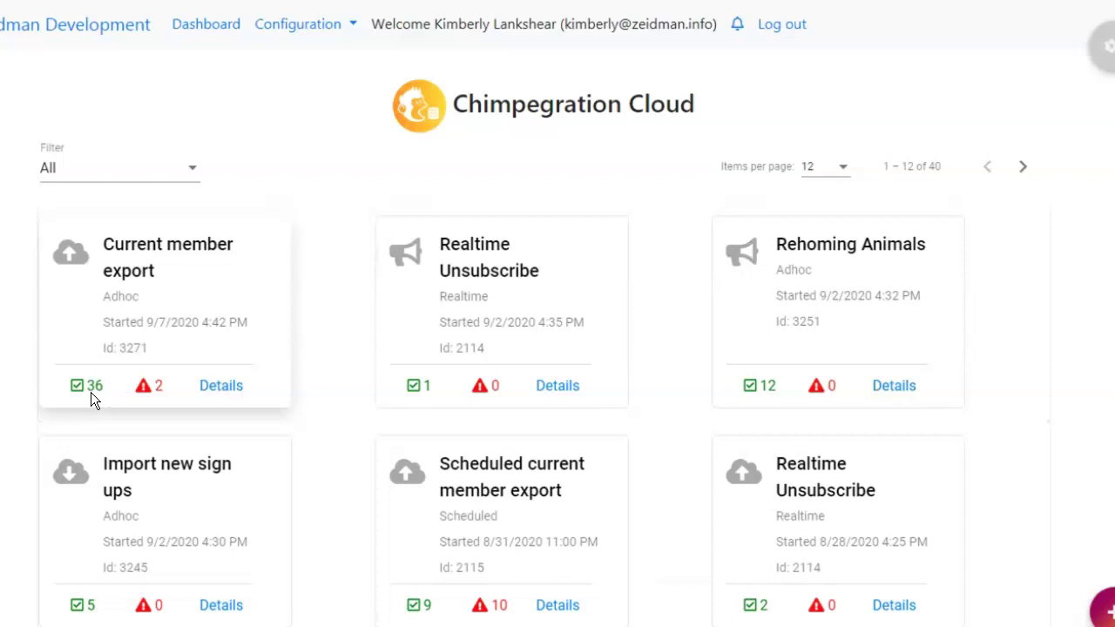
# Step: Open the details of the Current member export run and review the Export Demo audience's contacts in Mailchimp
pyautogui.click(222, 386)
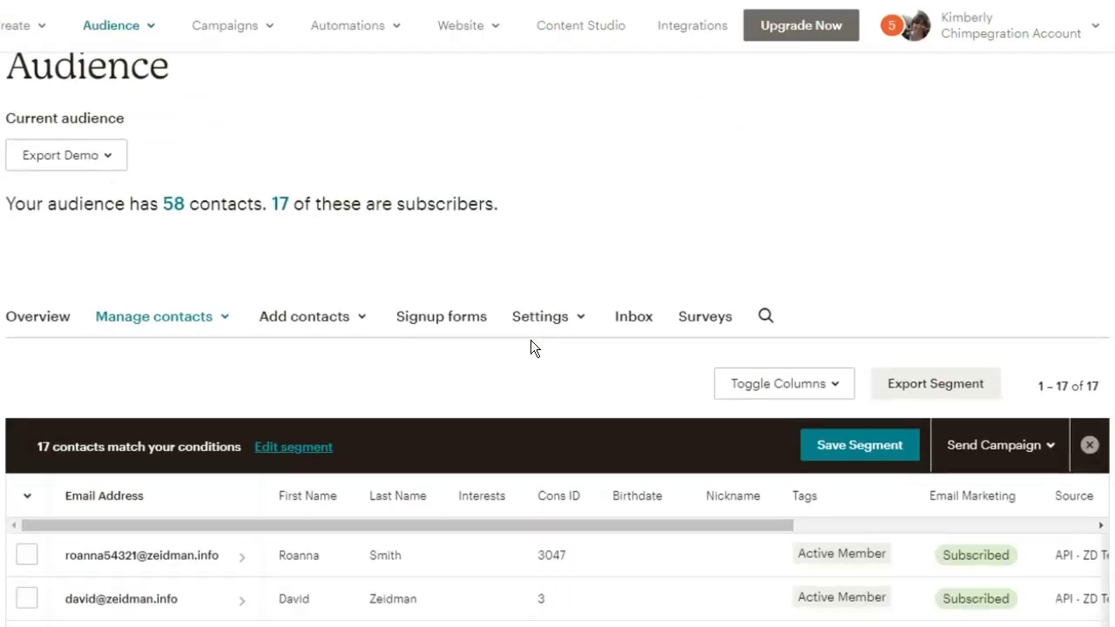
pyautogui.scroll(-1, 531, 341)
pyautogui.scroll(-3, 530, 340)
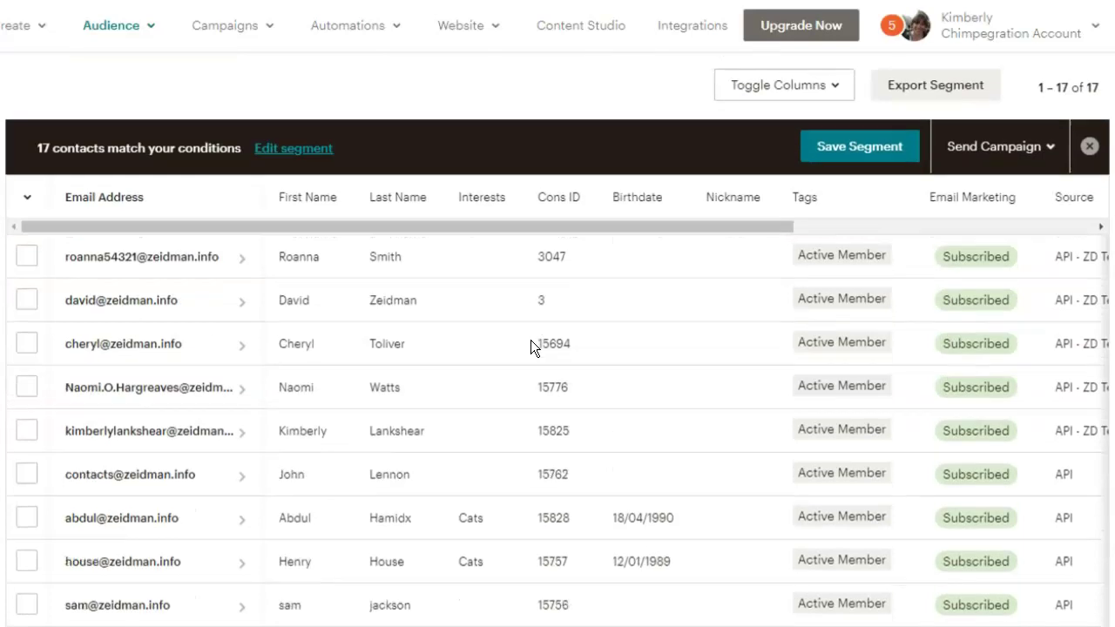
pyautogui.scroll(-1, 530, 346)
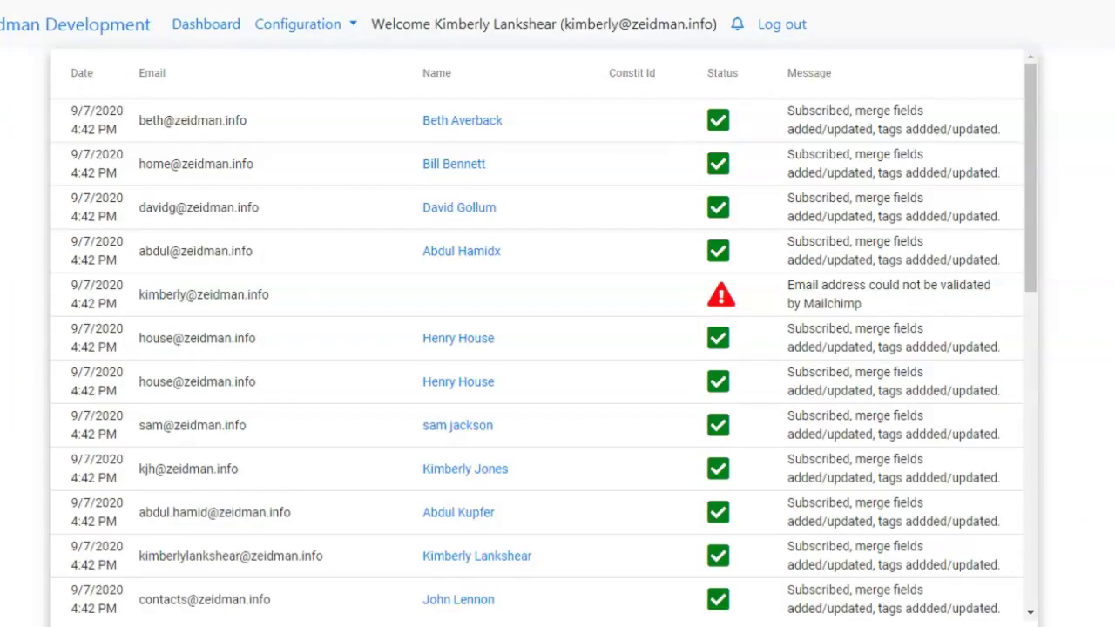
# Step: Return to the dashboard and open the existing Rehoming Animals campaign management process for editing
pyautogui.click(205, 31)
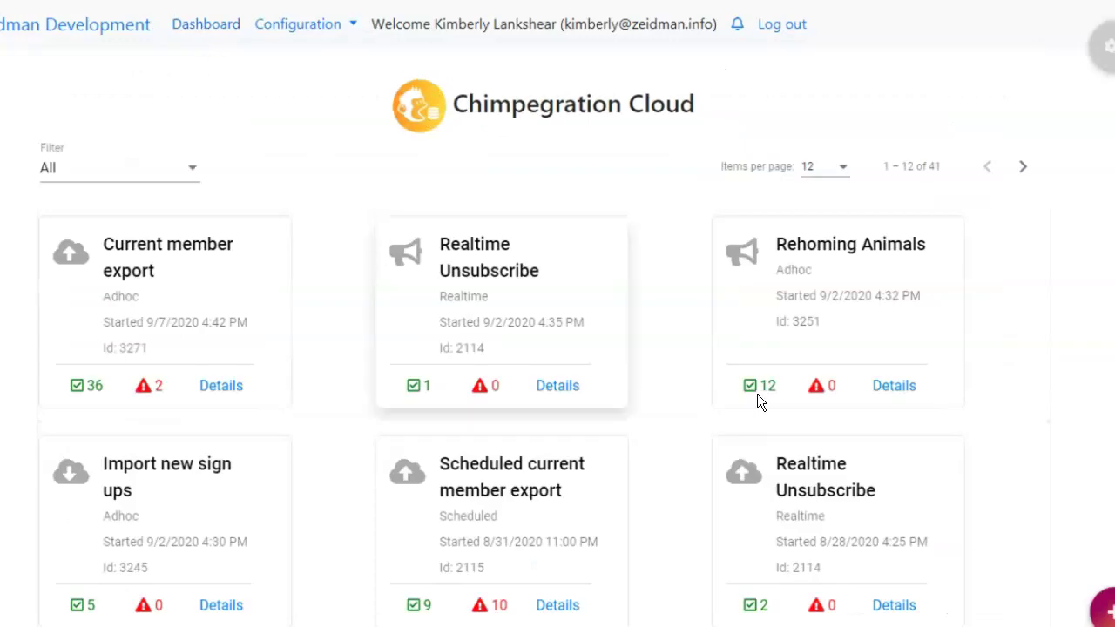
pyautogui.click(1105, 610)
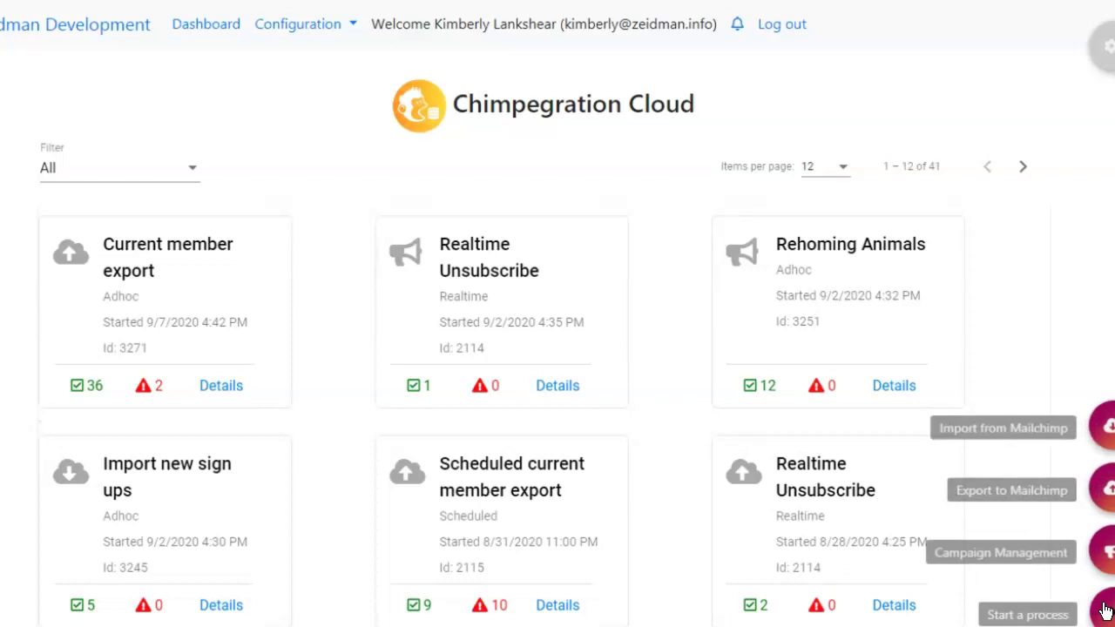
pyautogui.click(1105, 552)
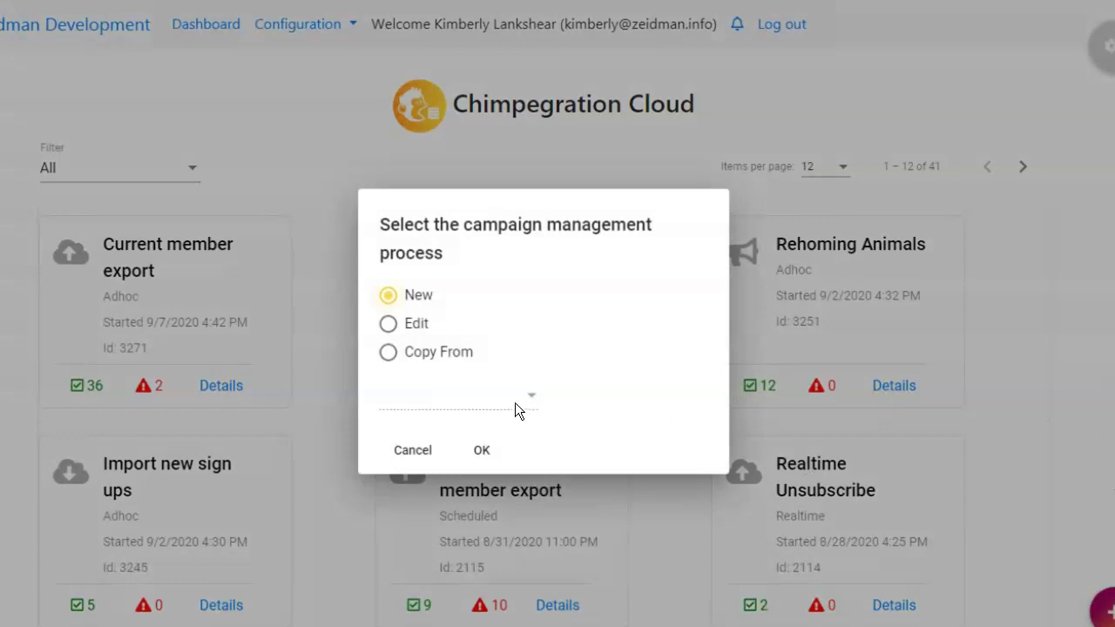
pyautogui.click(426, 326)
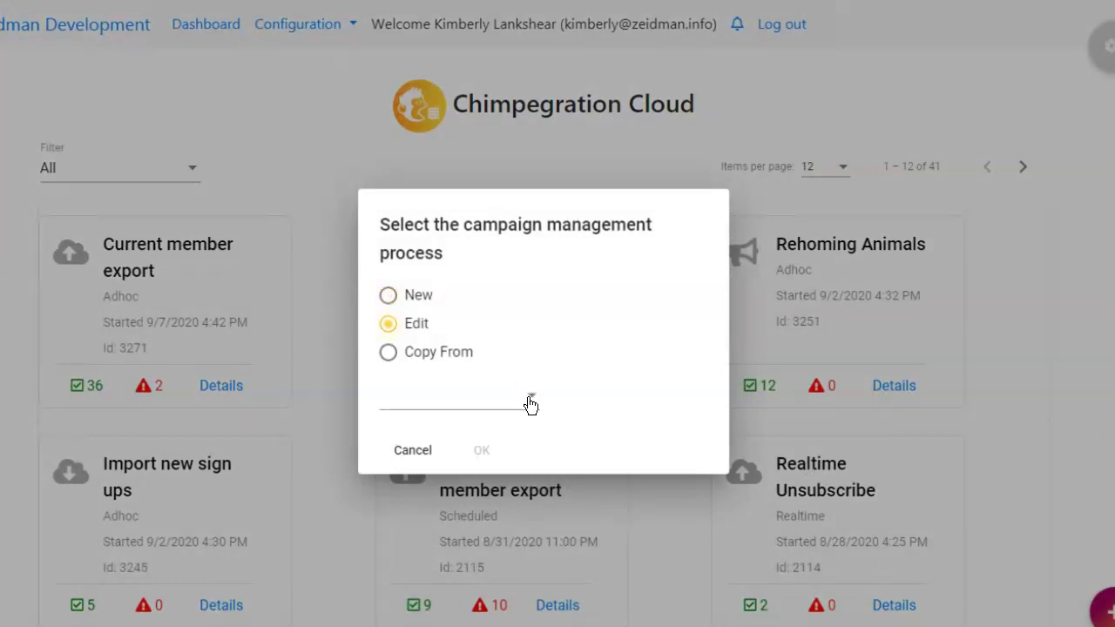
pyautogui.click(530, 402)
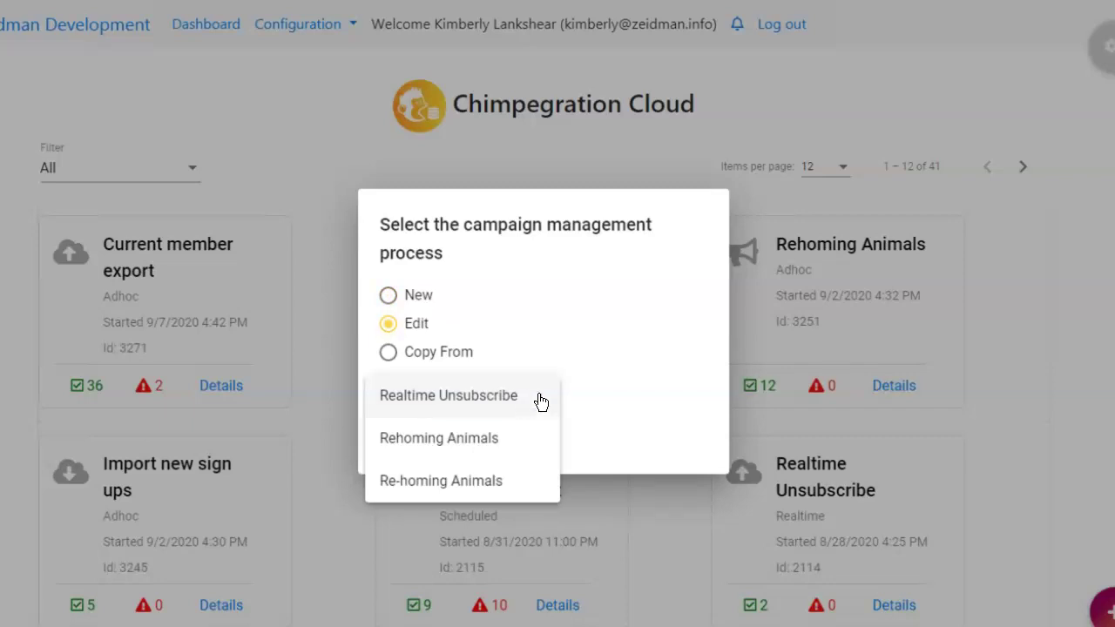
pyautogui.click(503, 446)
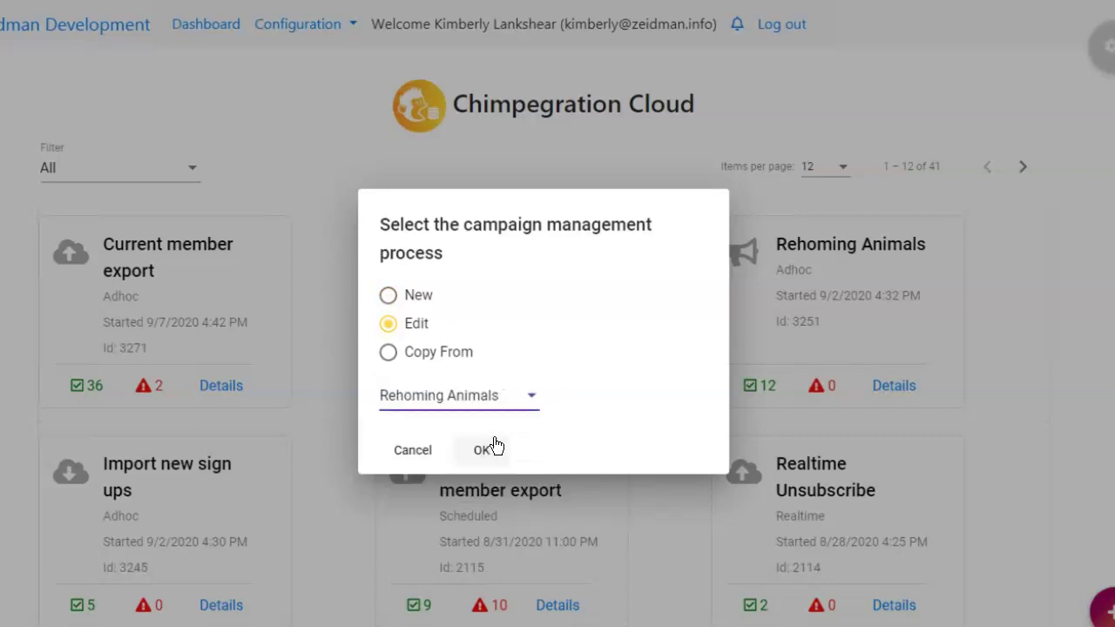
pyautogui.click(488, 448)
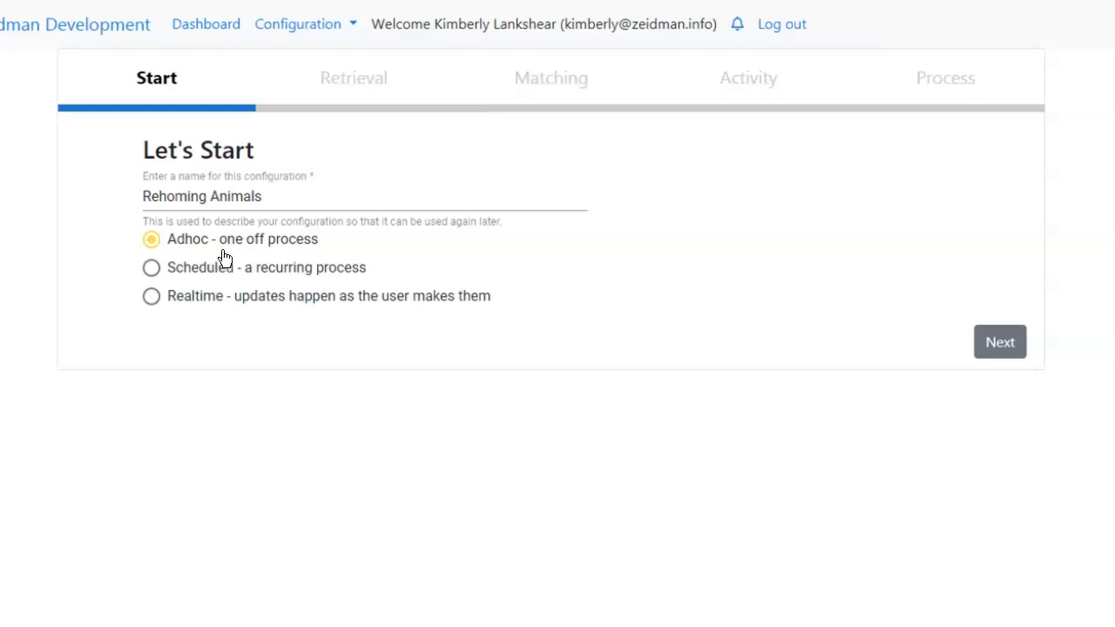
# Step: Advance to the Process stage, keeping Adhoc, the Rehoming at Zeidman Animal Shelter campaign, matching against all constituents, and the everyone sent and opens and clicks options
pyautogui.click(999, 342)
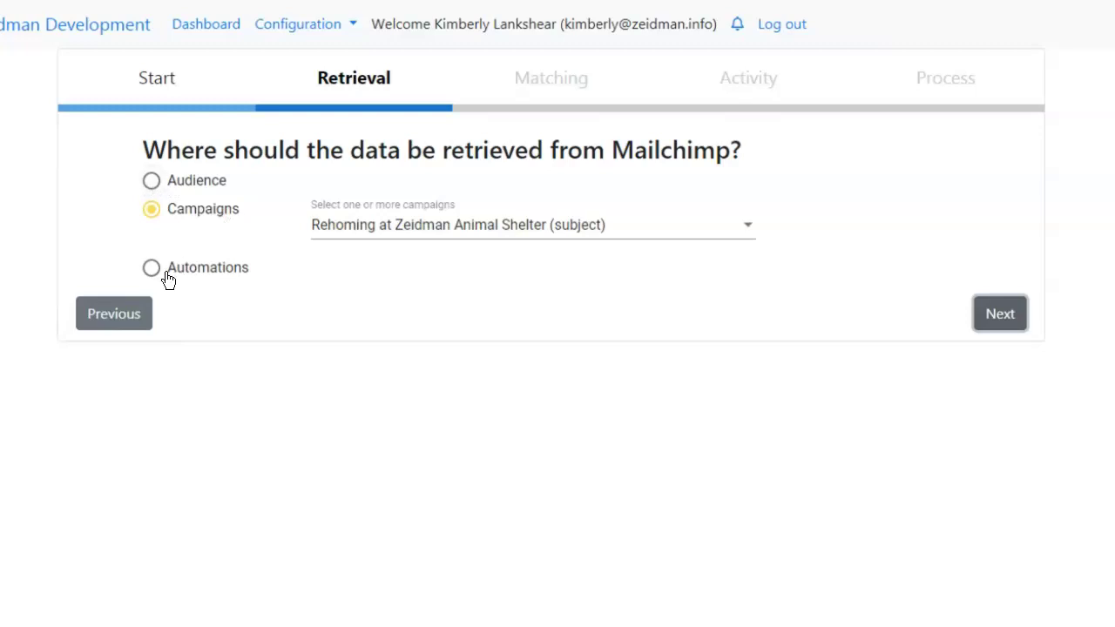
pyautogui.click(998, 312)
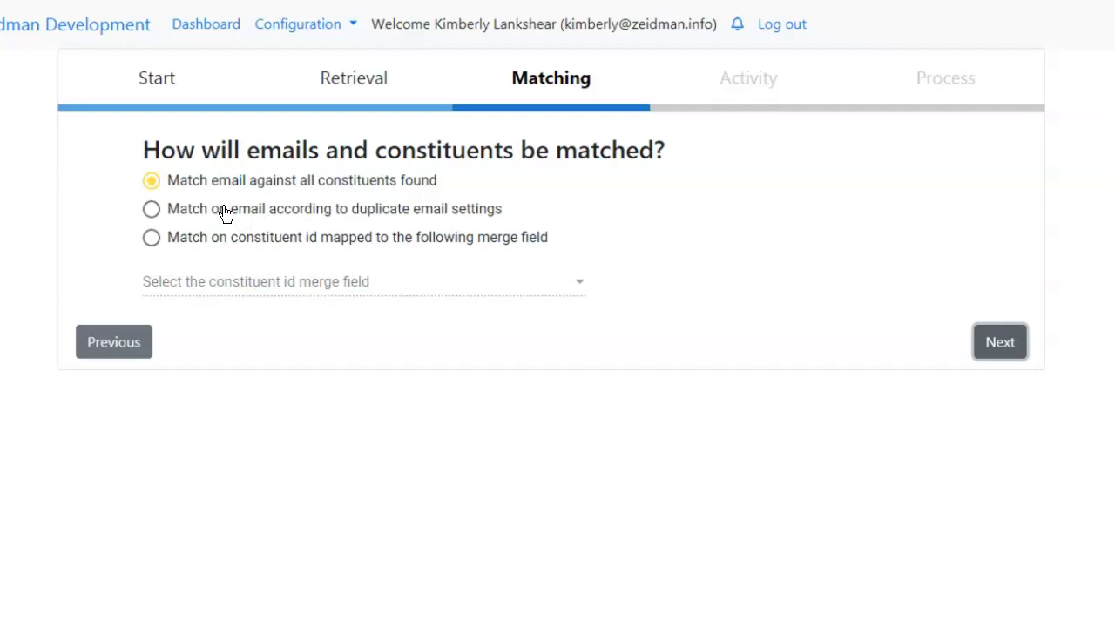
pyautogui.click(1002, 347)
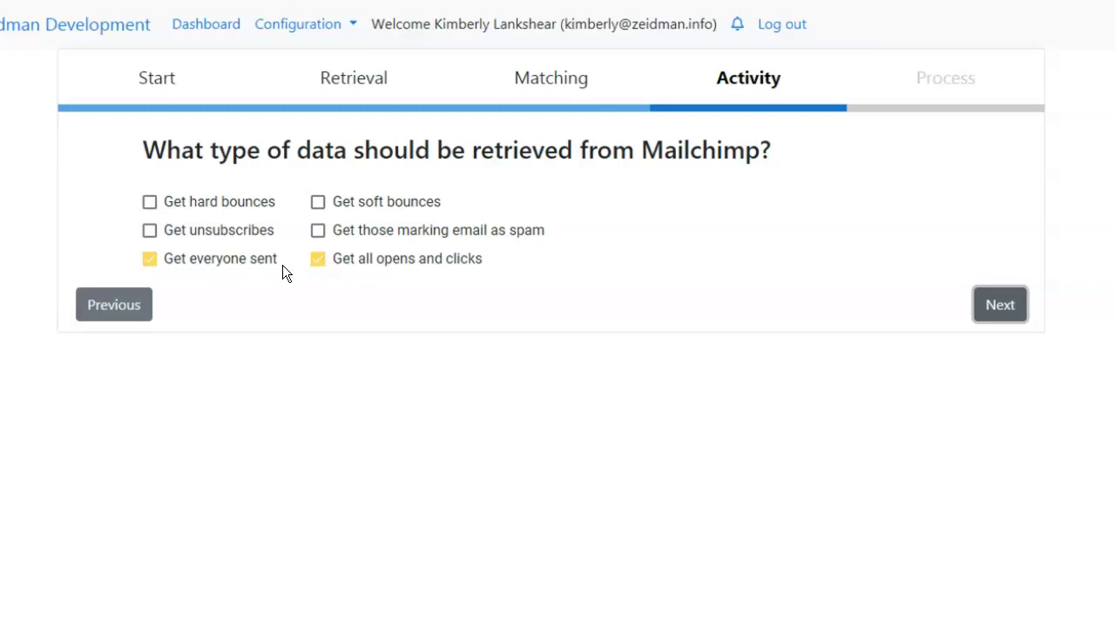
pyautogui.click(1001, 306)
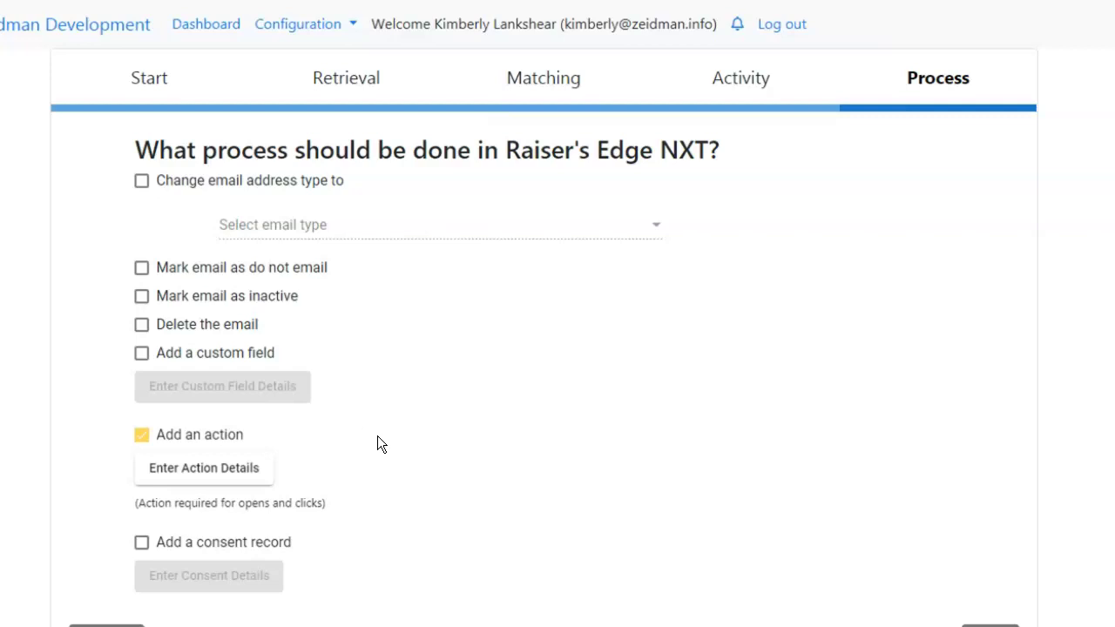
# Step: In the action details, choose the email category and set the summary to "Help us rehome these animals!"
pyautogui.click(241, 470)
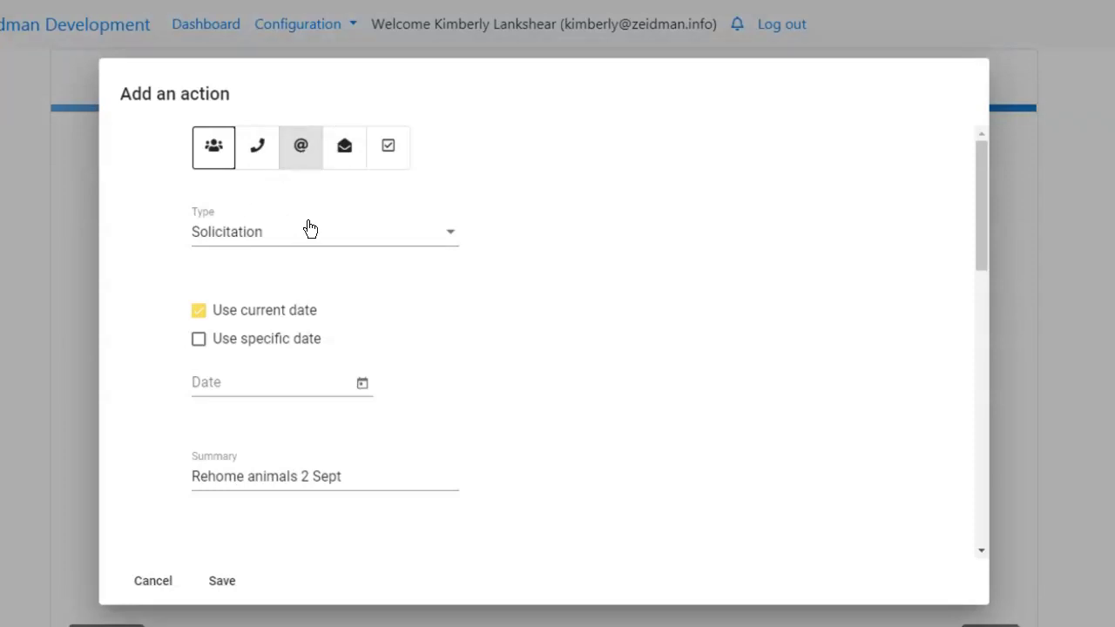
pyautogui.click(298, 162)
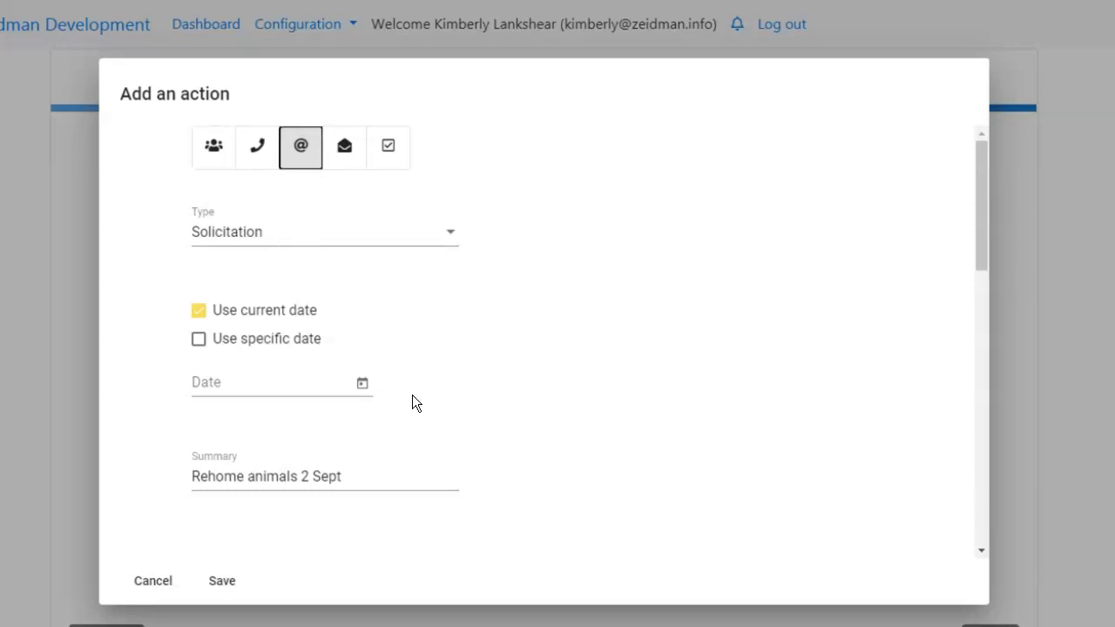
pyautogui.scroll(-1, 415, 398)
pyautogui.moveTo(345, 431); pyautogui.dragTo(121, 429)
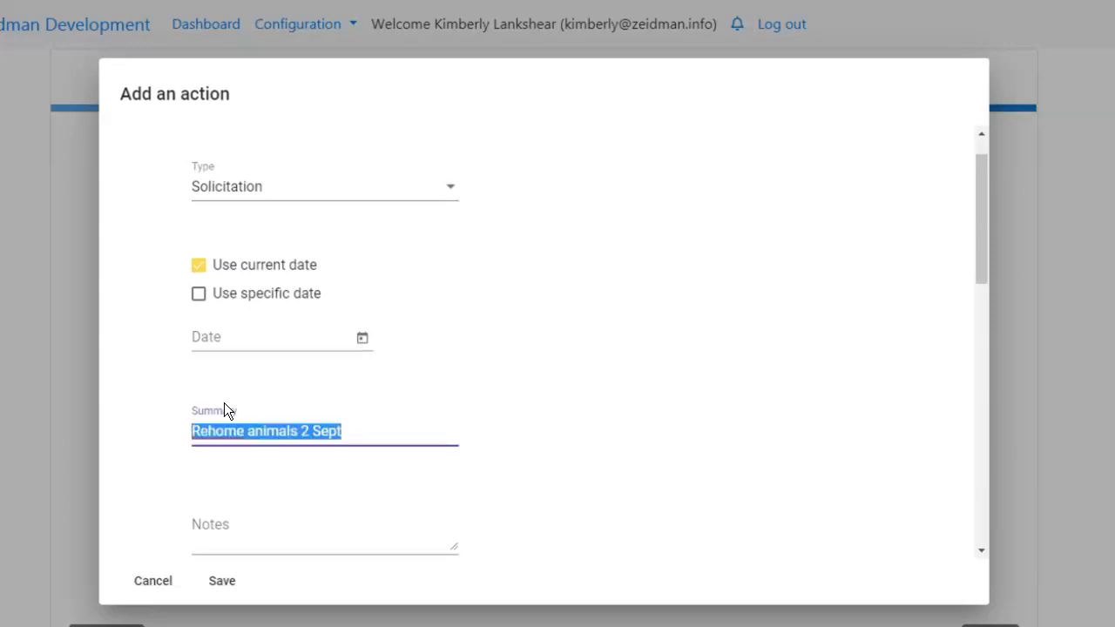
pyautogui.write('Help us rehome thes')
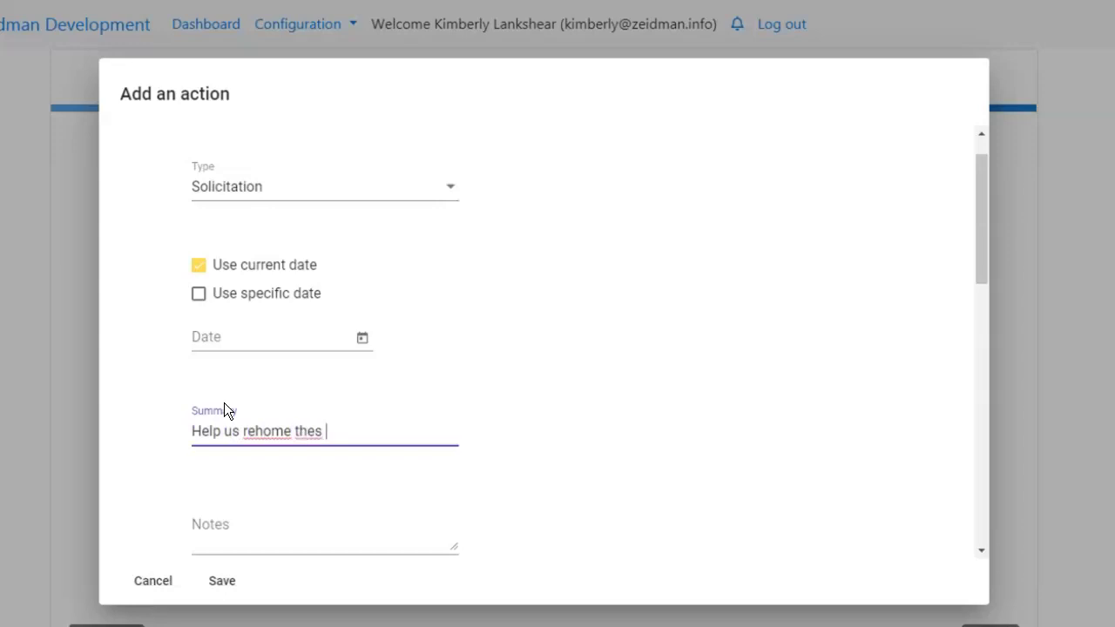
pyautogui.press('BackSpace')
pyautogui.write('e theseanimals!')
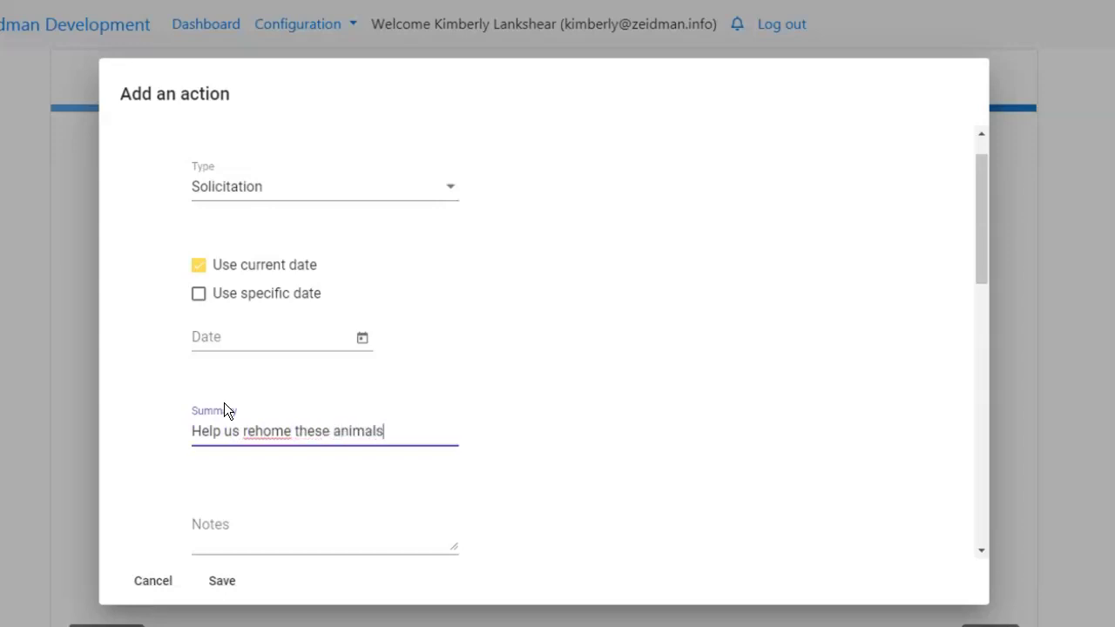
# Step: Check the action's status, completion date and custom field settings, save the action, and finish the Rehoming Animals configuration
pyautogui.scroll(-3, 360, 459)
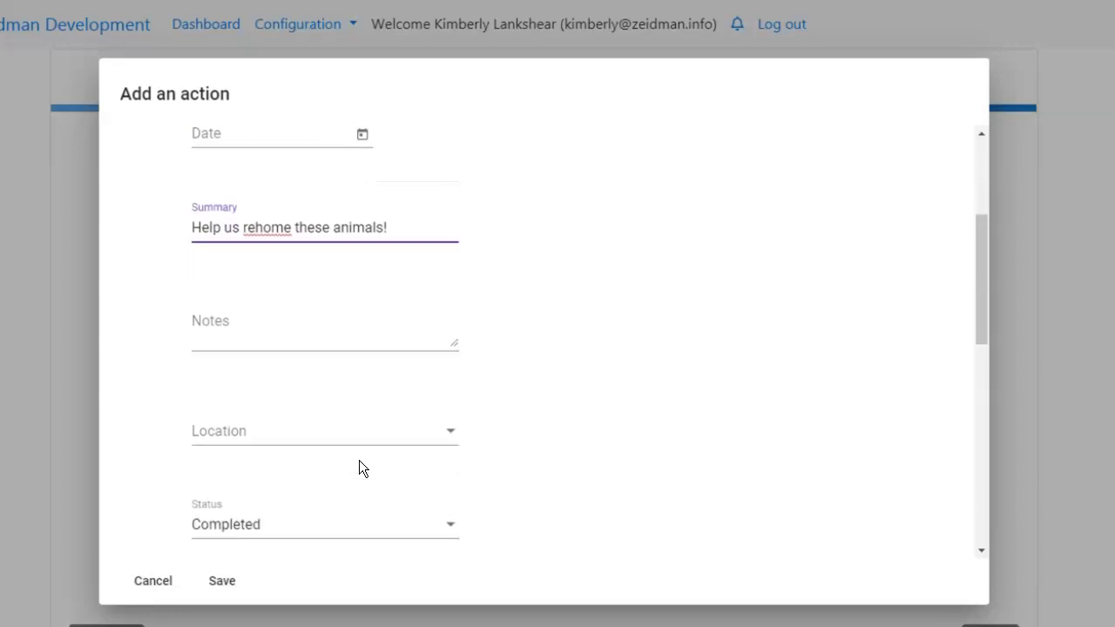
pyautogui.scroll(-2, 361, 457)
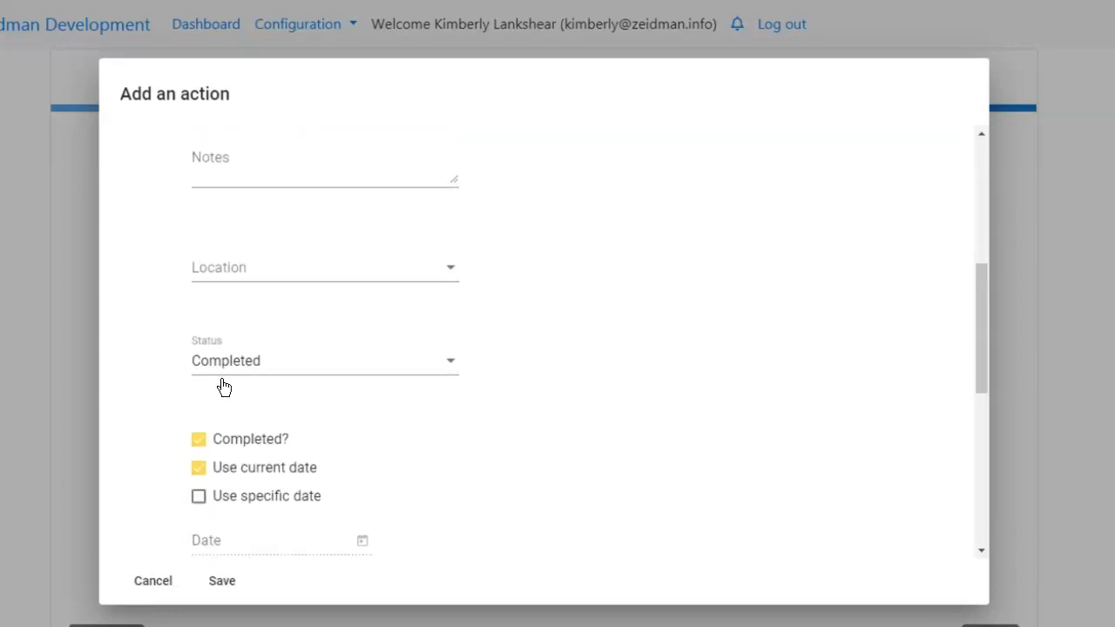
pyautogui.scroll(-1, 286, 404)
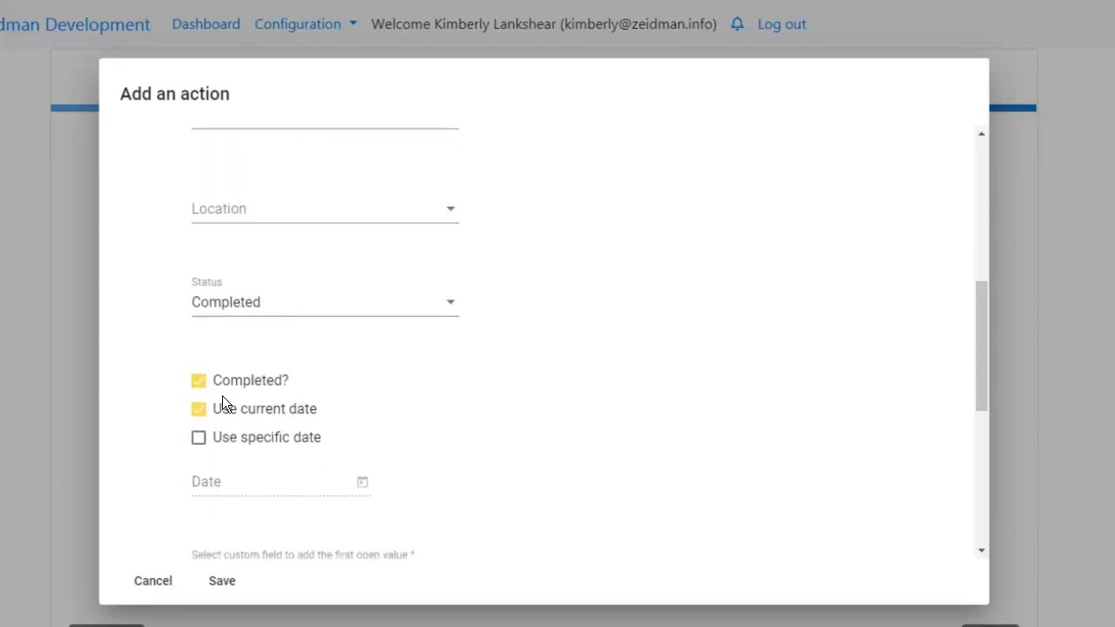
pyautogui.scroll(-1, 255, 426)
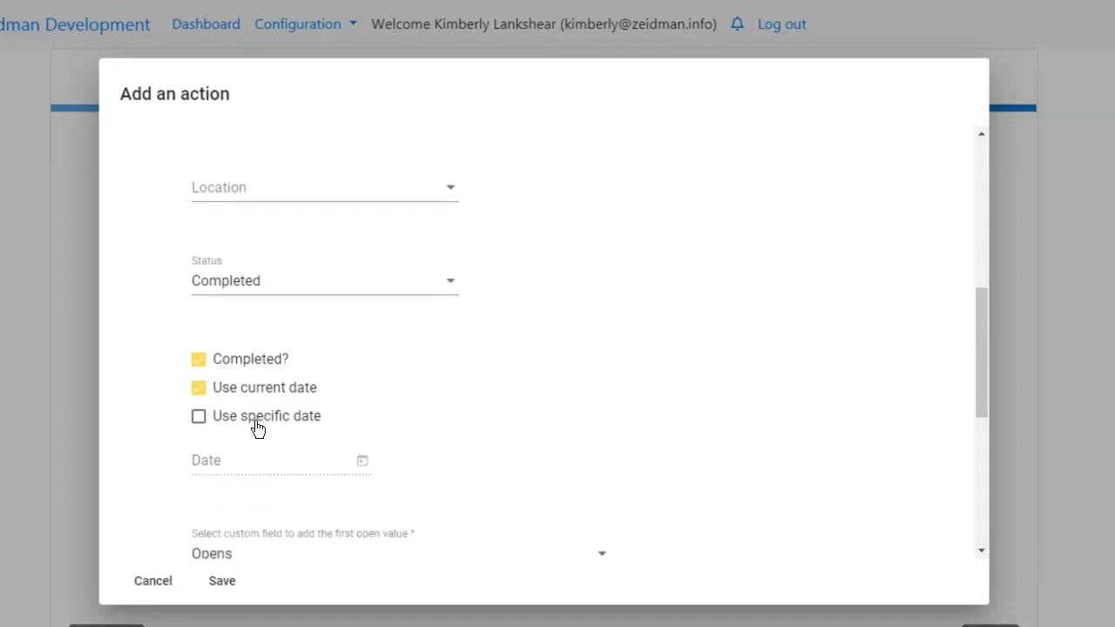
pyautogui.scroll(-5, 256, 426)
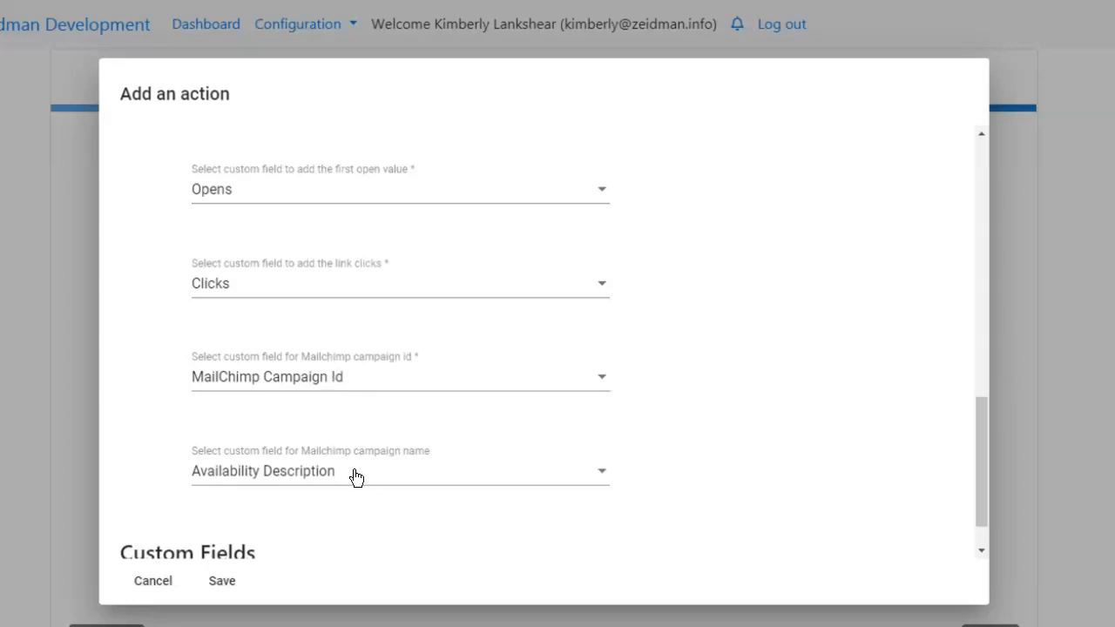
pyautogui.scroll(-1, 358, 479)
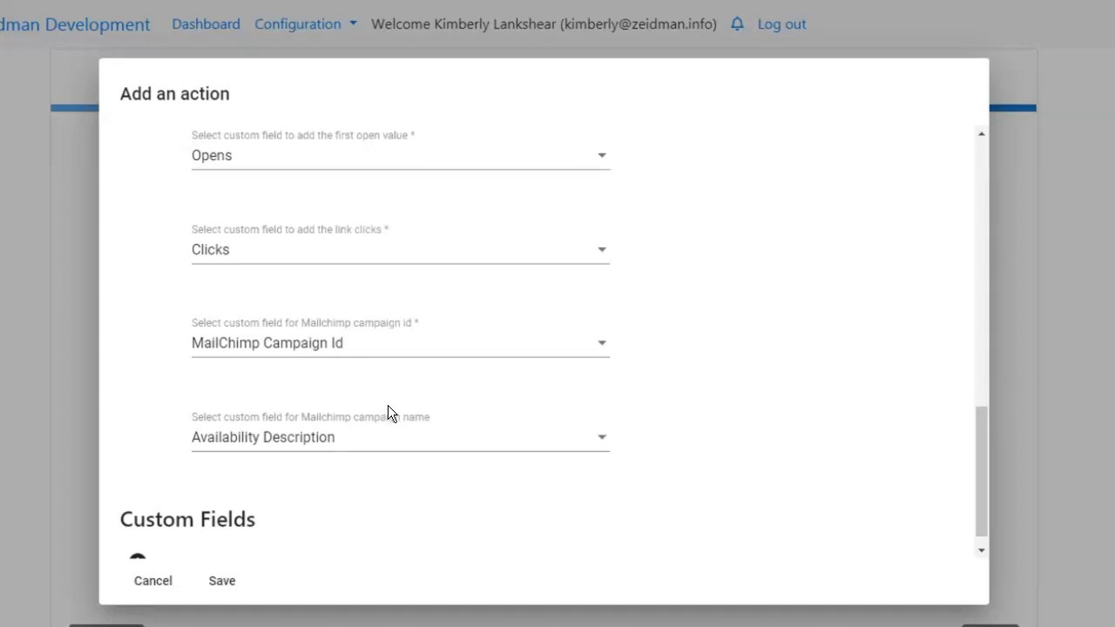
pyautogui.scroll(-1, 406, 435)
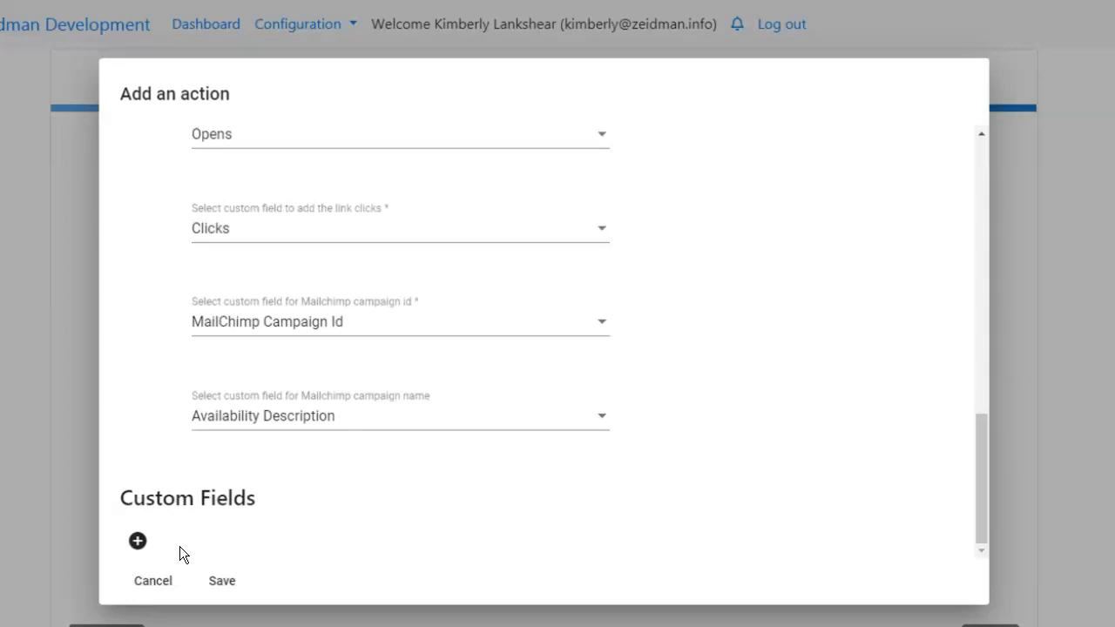
pyautogui.click(223, 581)
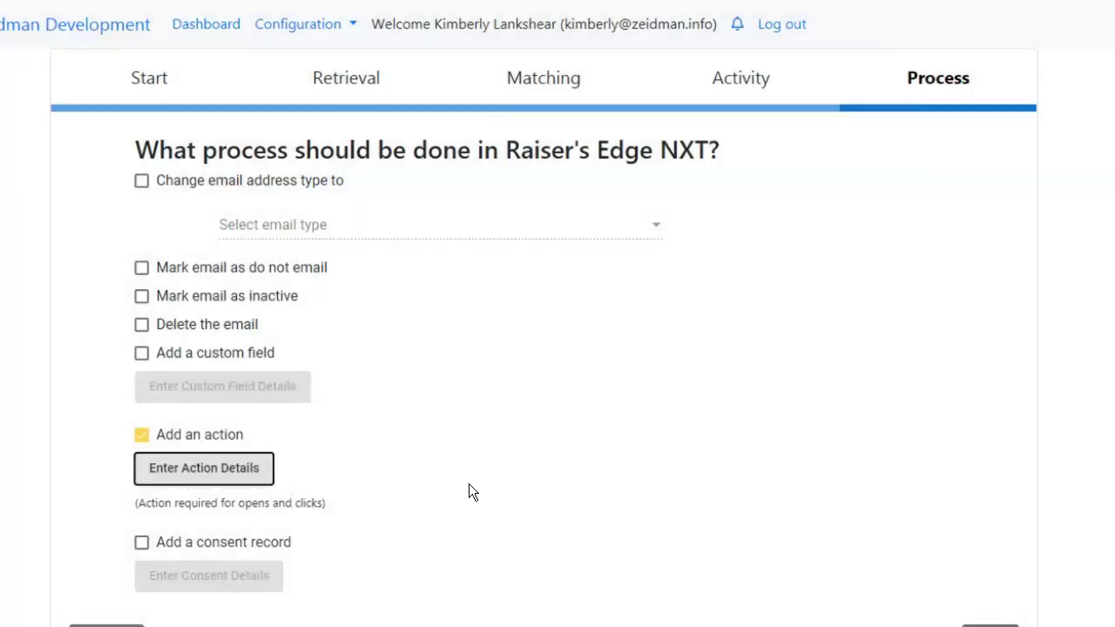
pyautogui.scroll(-1, 468, 490)
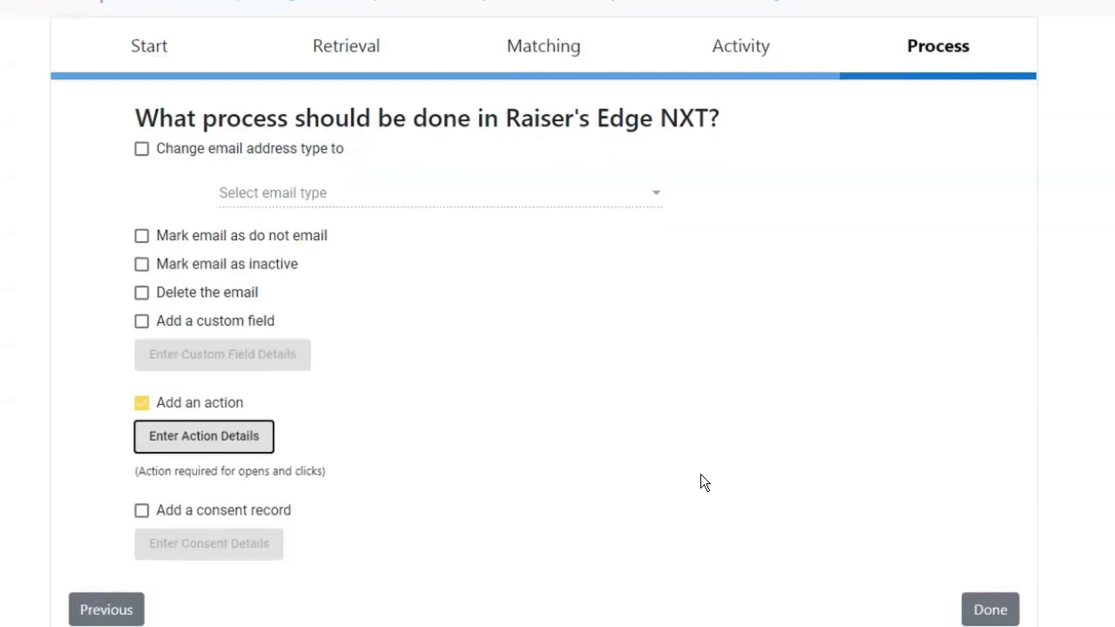
pyautogui.click(991, 610)
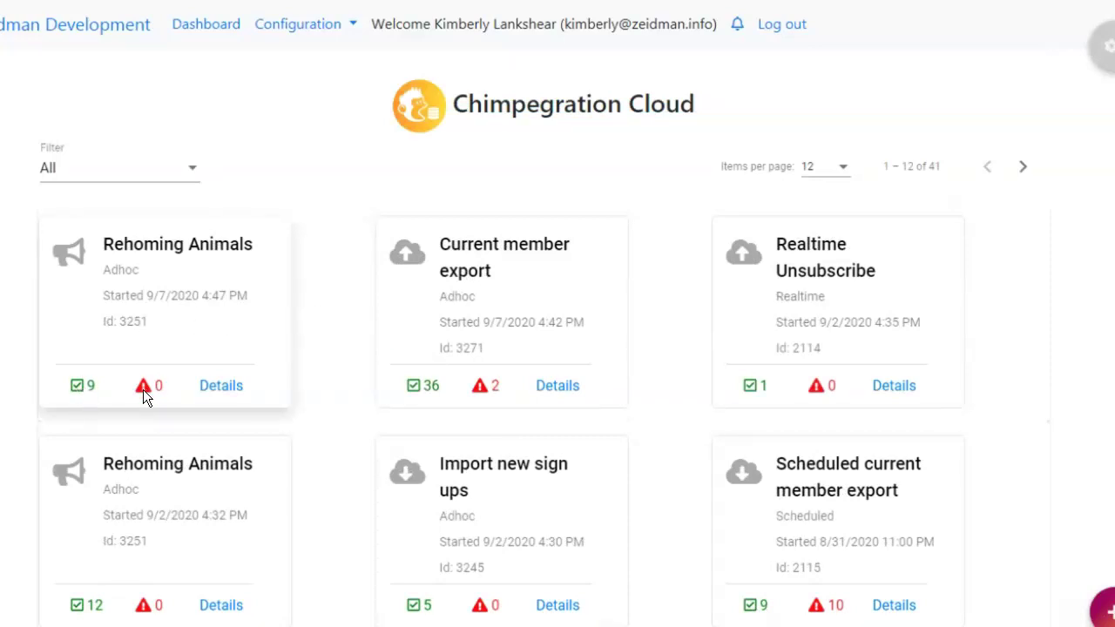
# Step: Open the details of the latest Rehoming Animals run and view the actions on a listed constituent's Raiser's Edge NXT record
pyautogui.click(222, 388)
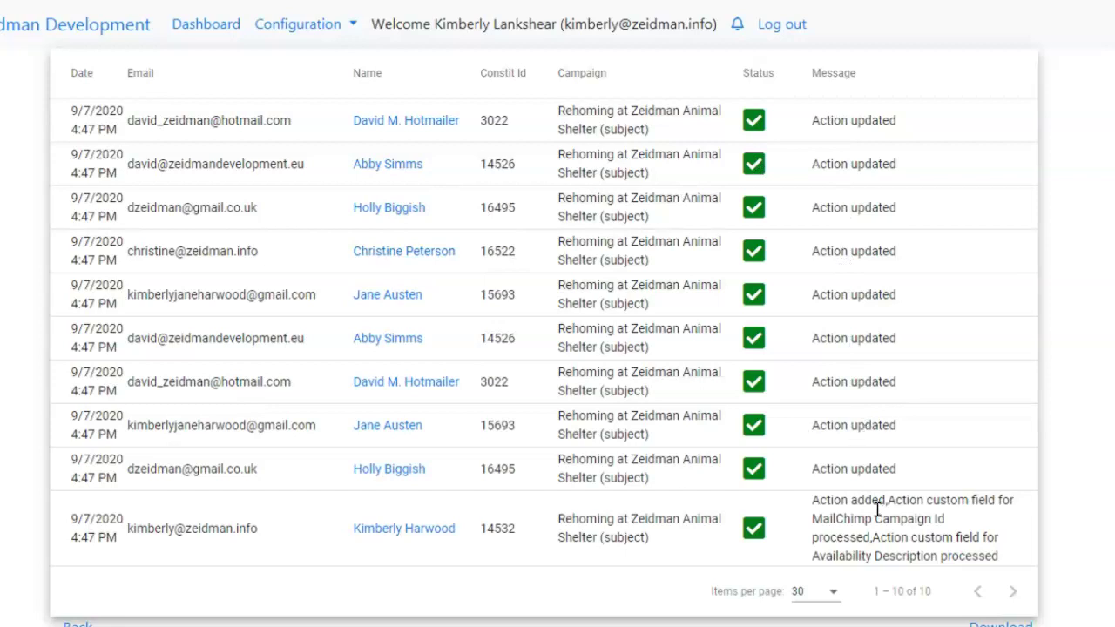
pyautogui.click(422, 391)
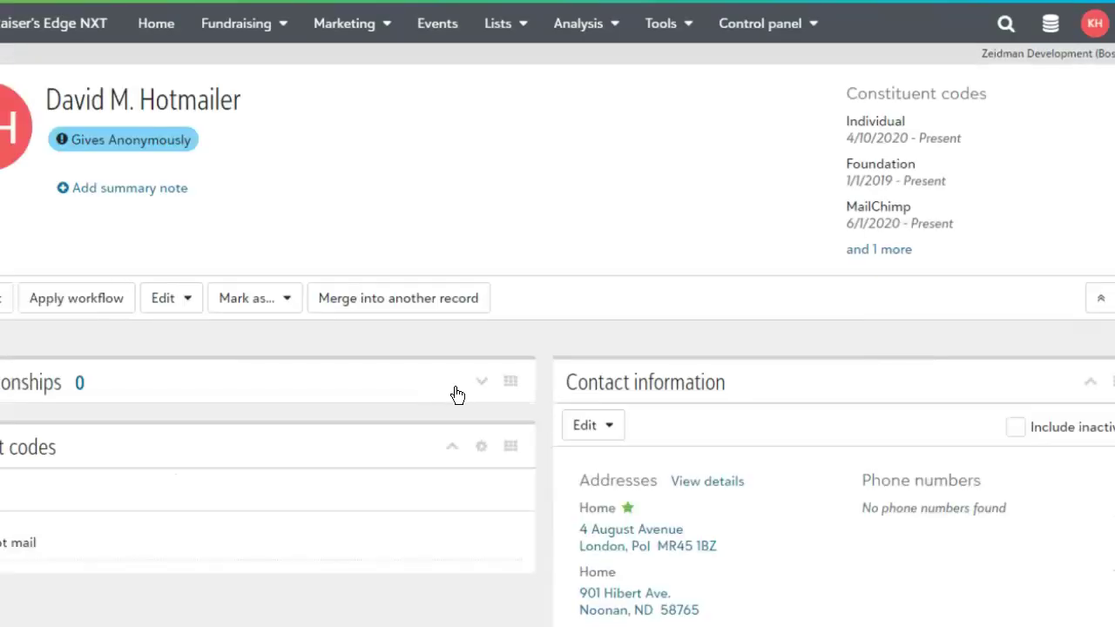
pyautogui.scroll(-3, 472, 396)
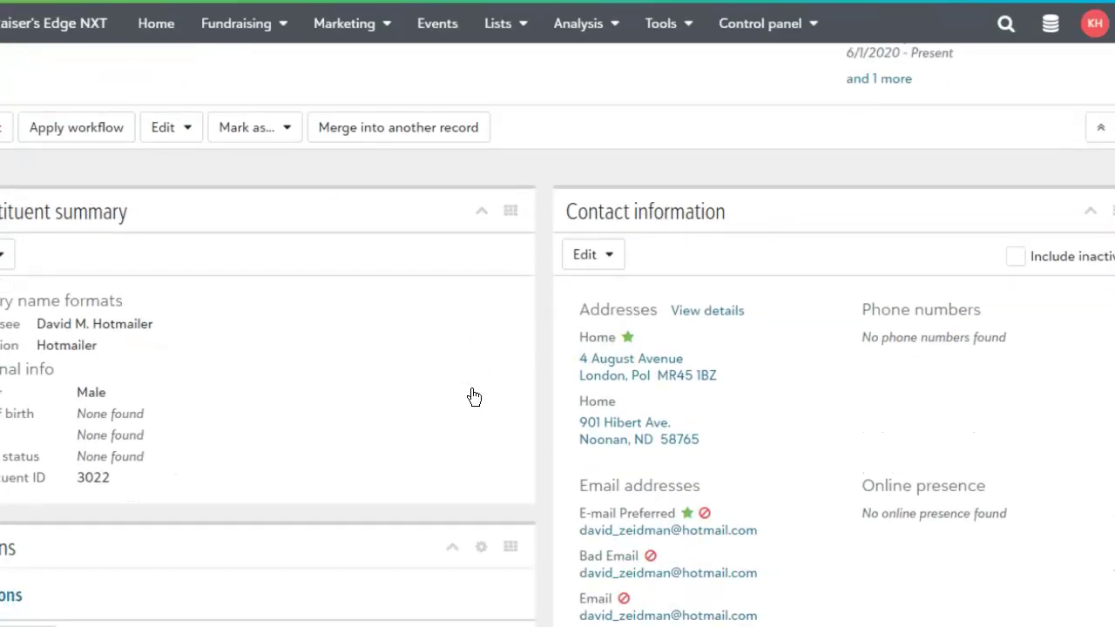
pyautogui.scroll(-3, 474, 397)
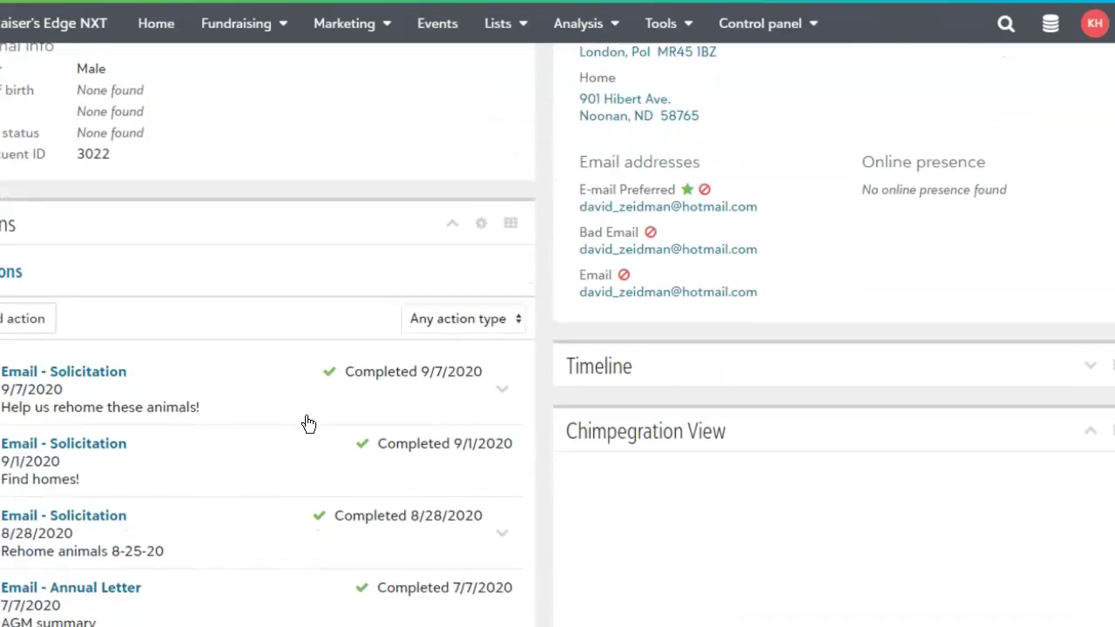
# Step: Open the constituent's "Help us rehome these animals!" Email - Solicitation action and review its notes and custom fields
pyautogui.click(103, 375)
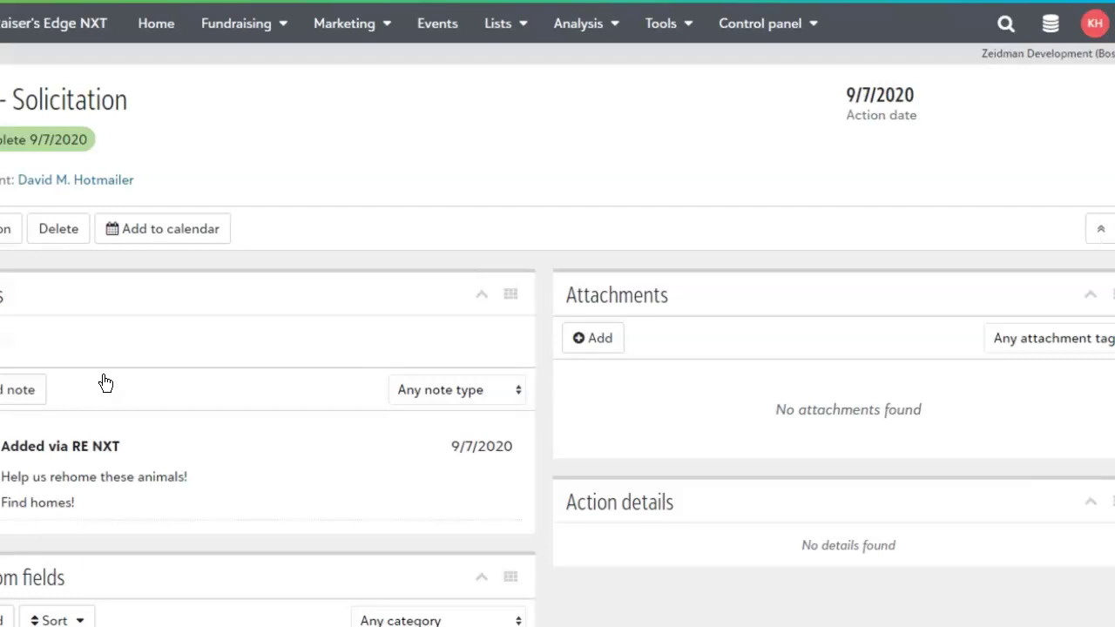
pyautogui.scroll(-3, 362, 329)
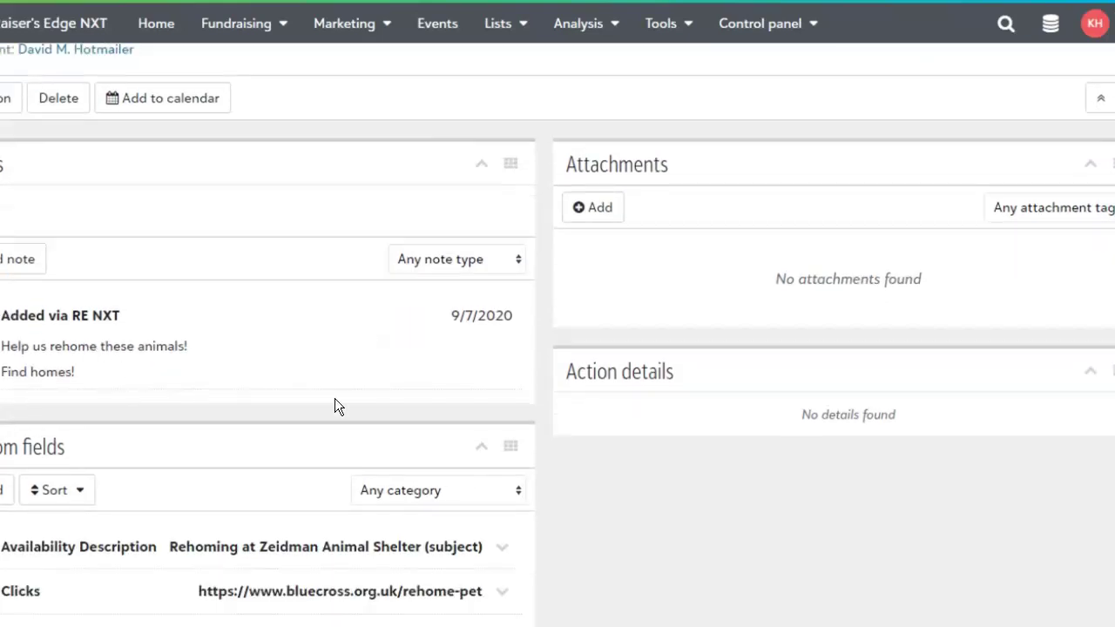
pyautogui.scroll(-3, 357, 408)
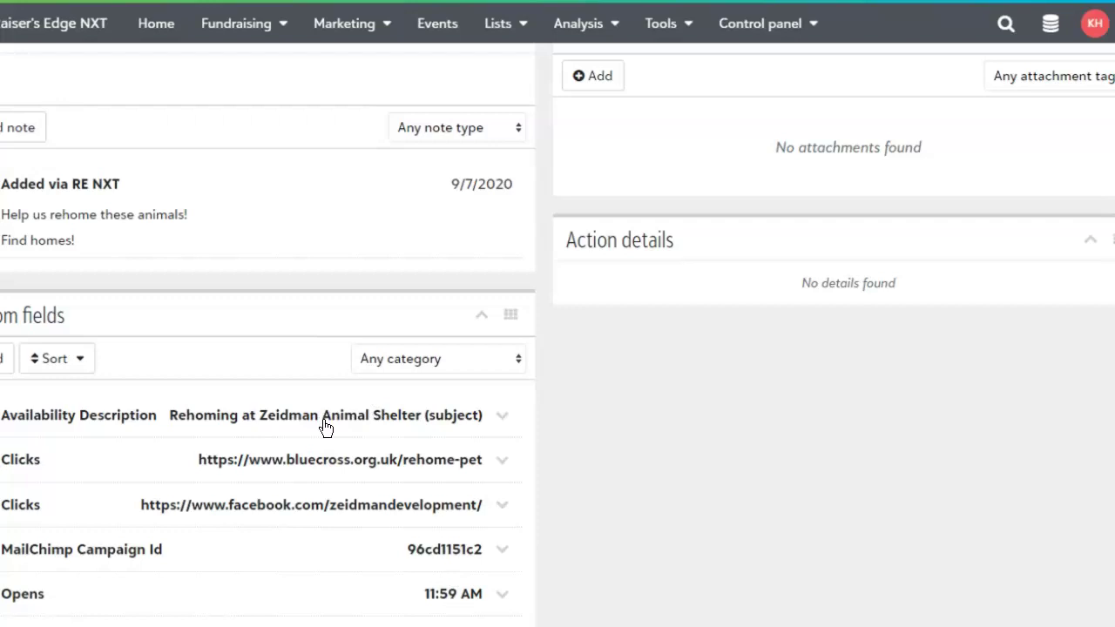
pyautogui.scroll(3, 325, 427)
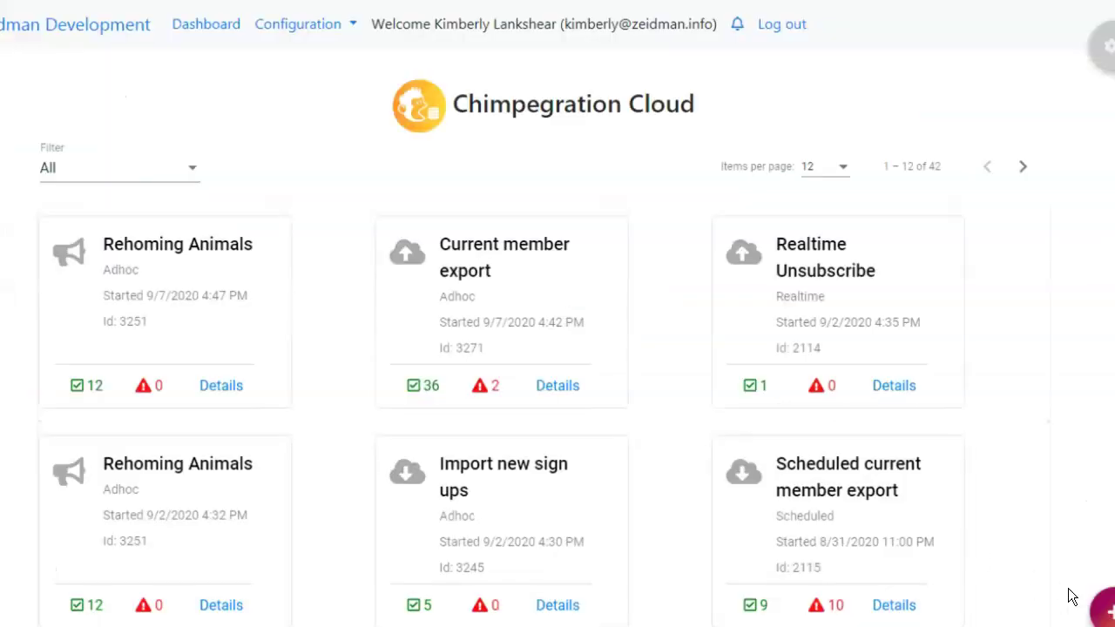
# Step: Open the existing Realtime Unsubscribe campaign management process for editing
pyautogui.moveTo(1102, 610)
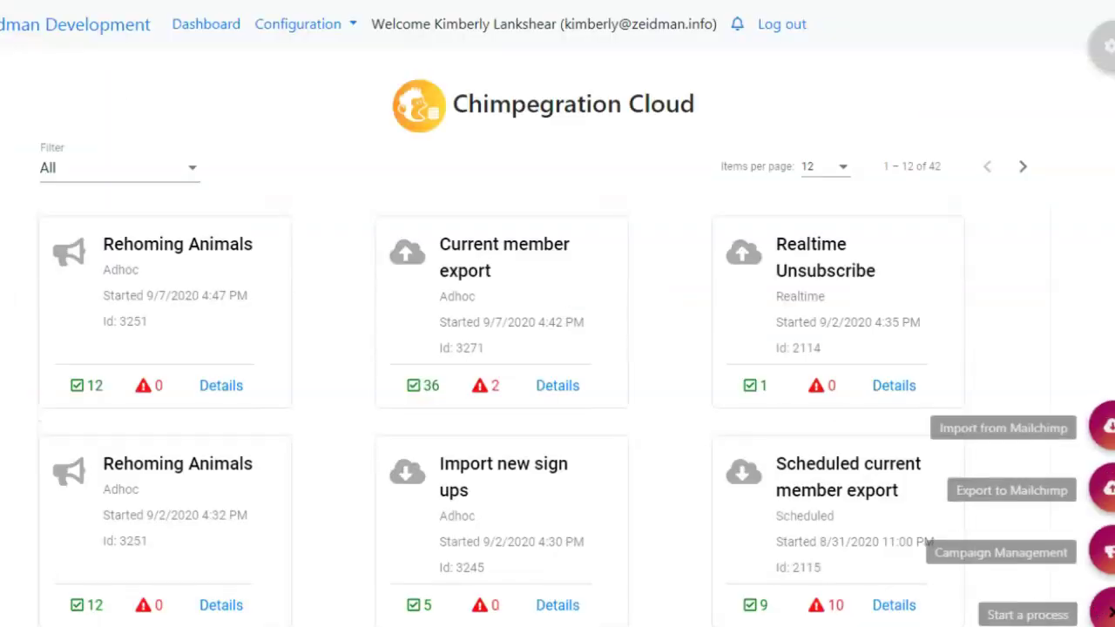
pyautogui.click(1110, 555)
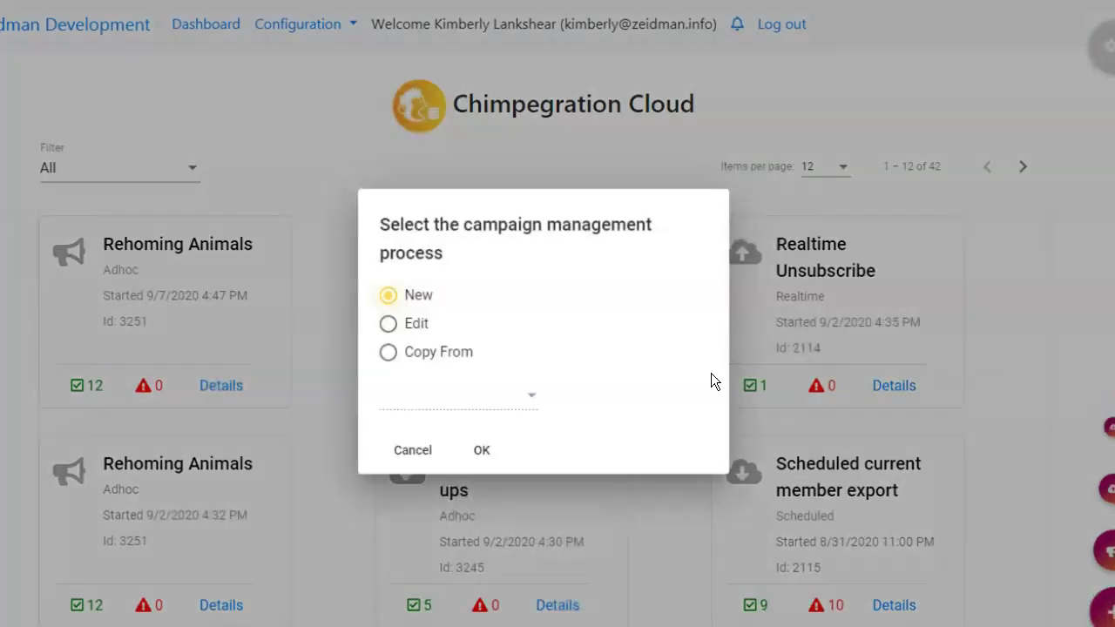
pyautogui.click(430, 339)
pyautogui.click(529, 406)
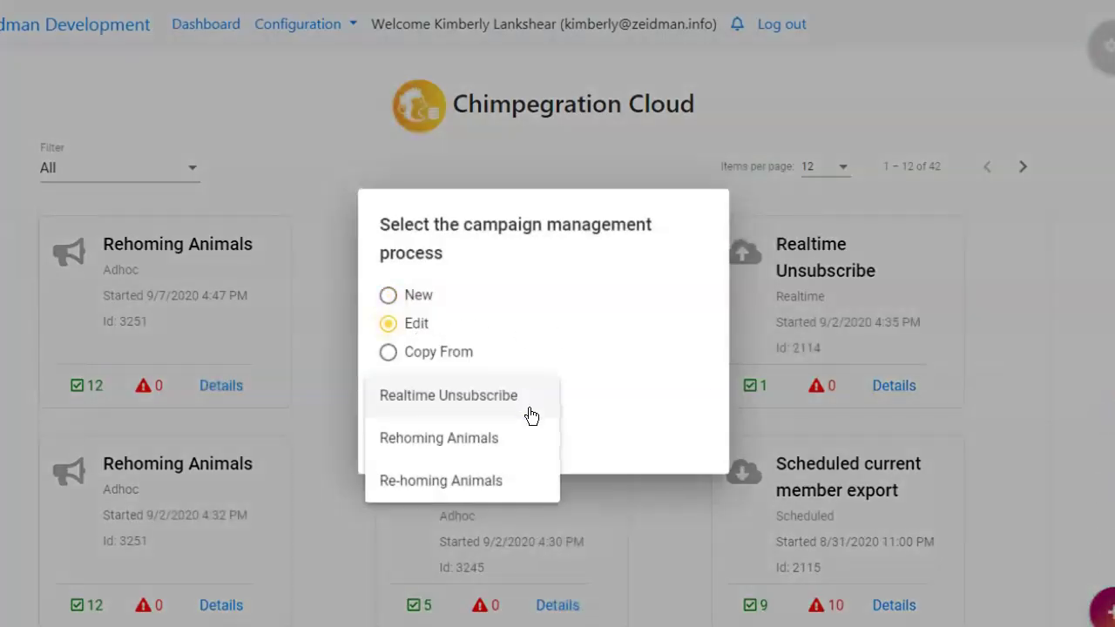
pyautogui.click(513, 397)
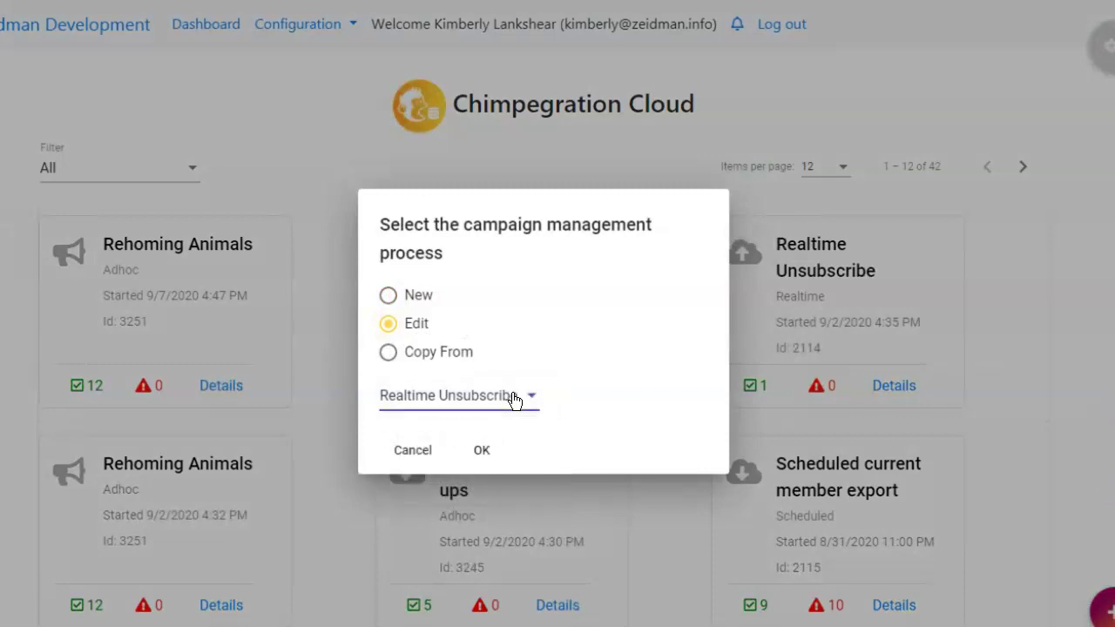
pyautogui.click(486, 450)
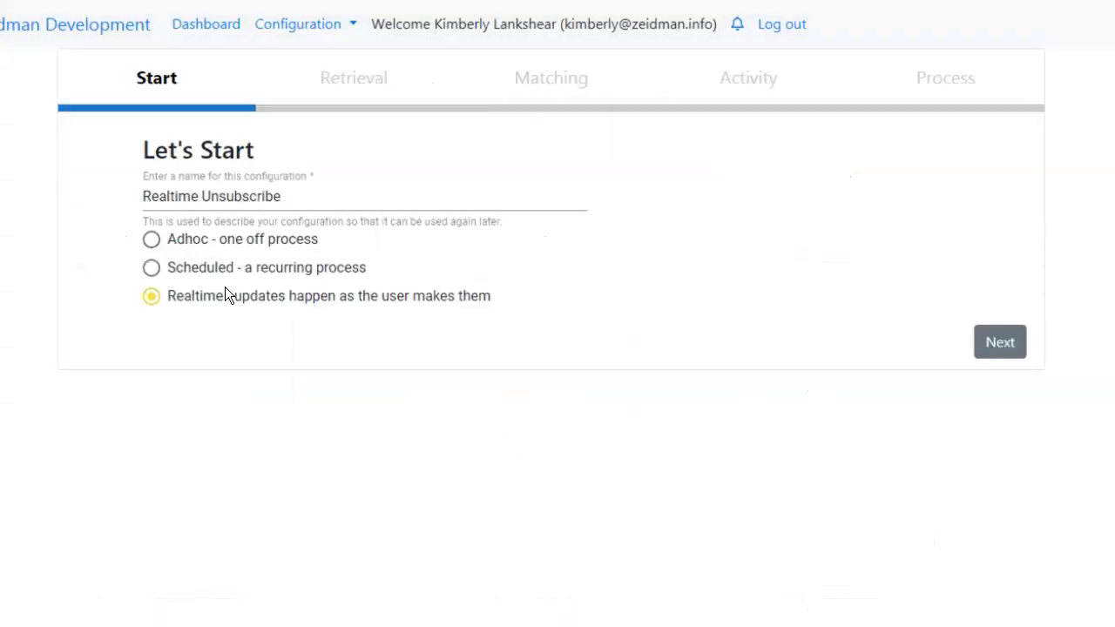
# Step: Go through the Realtime Unsubscribe start, retrieval, matching and activity settings, keeping them as they are, and continue to the process options
pyautogui.click(1000, 343)
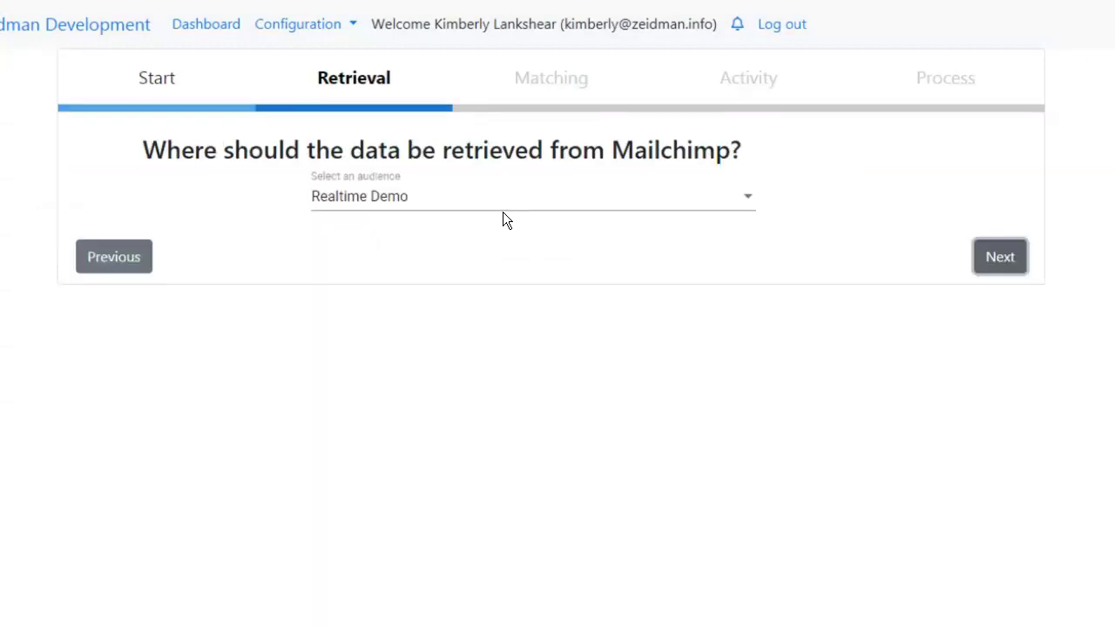
pyautogui.click(1000, 257)
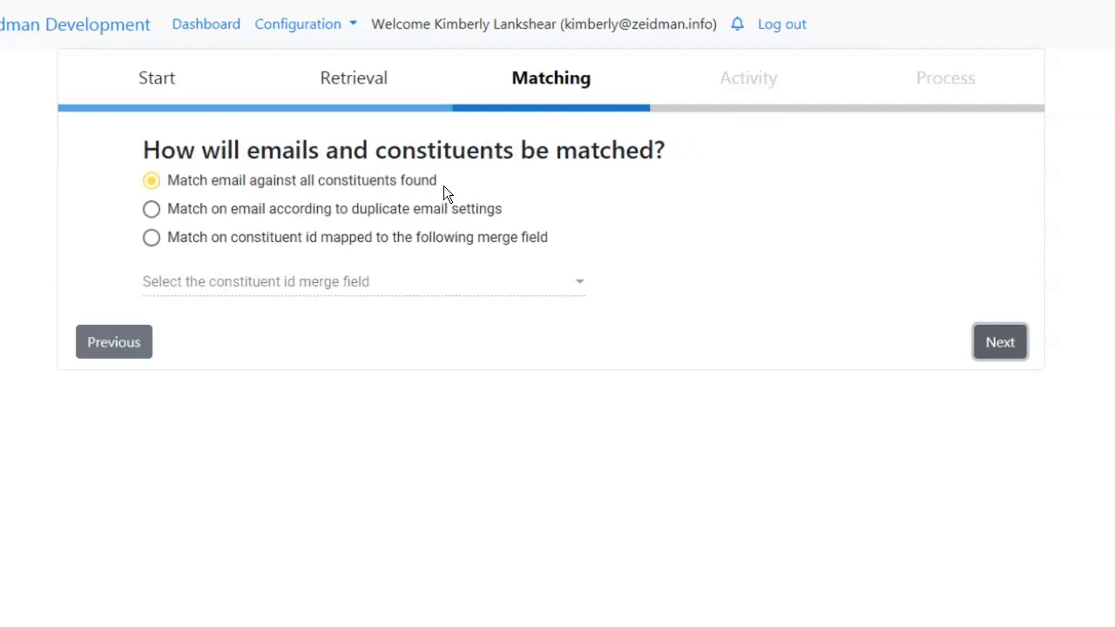
pyautogui.click(1000, 343)
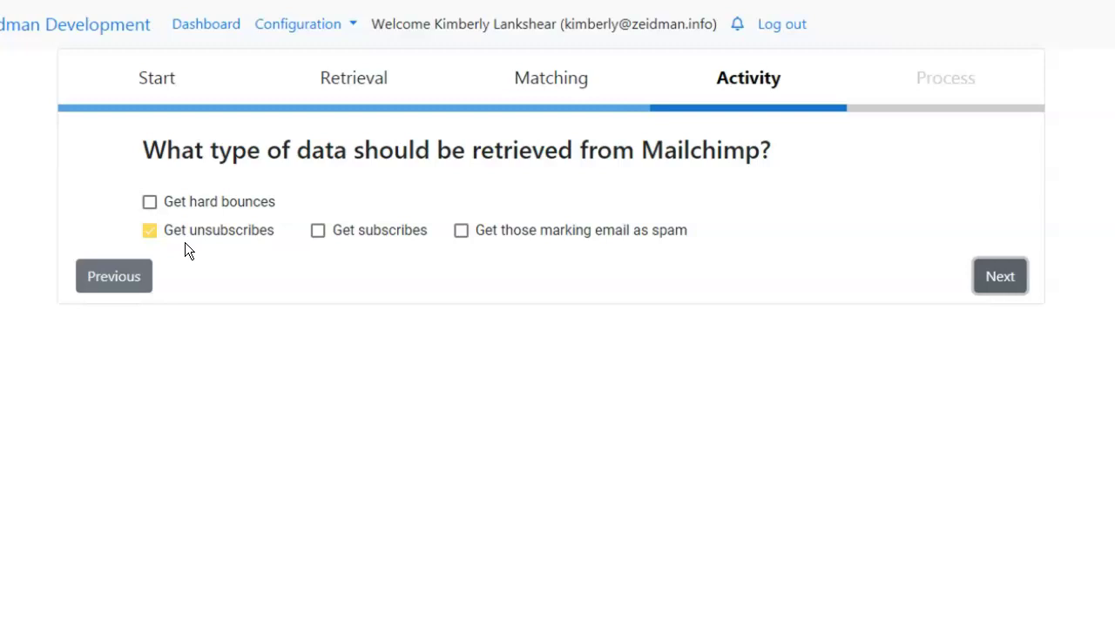
pyautogui.click(1009, 279)
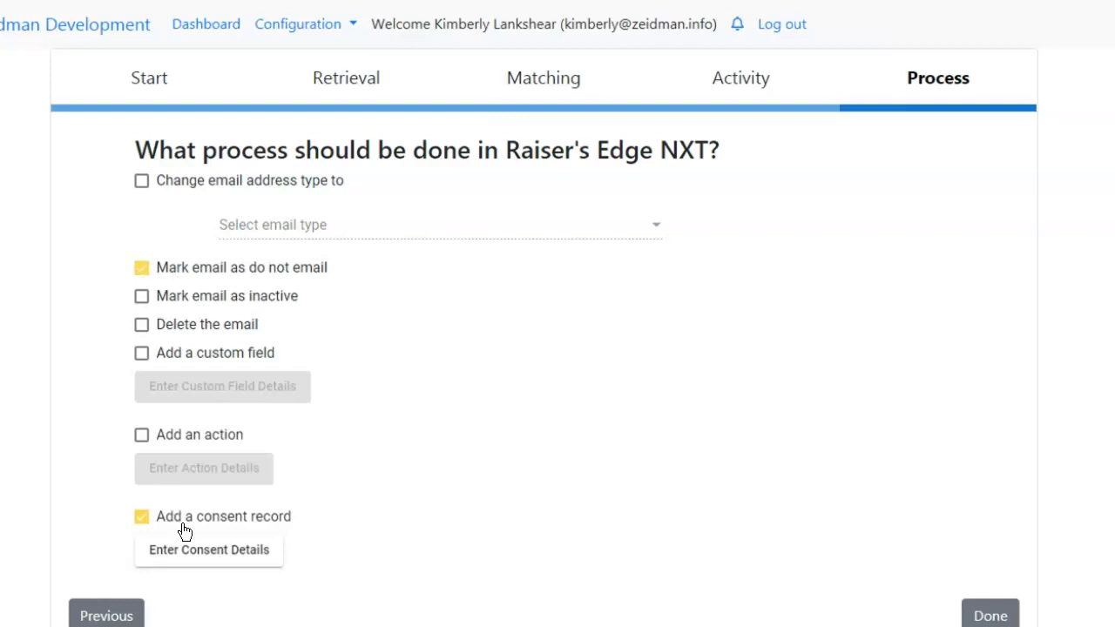
# Step: Review the consent record details and duplicate-matching fields, save them, and finish the Realtime Unsubscribe configuration
pyautogui.click(260, 557)
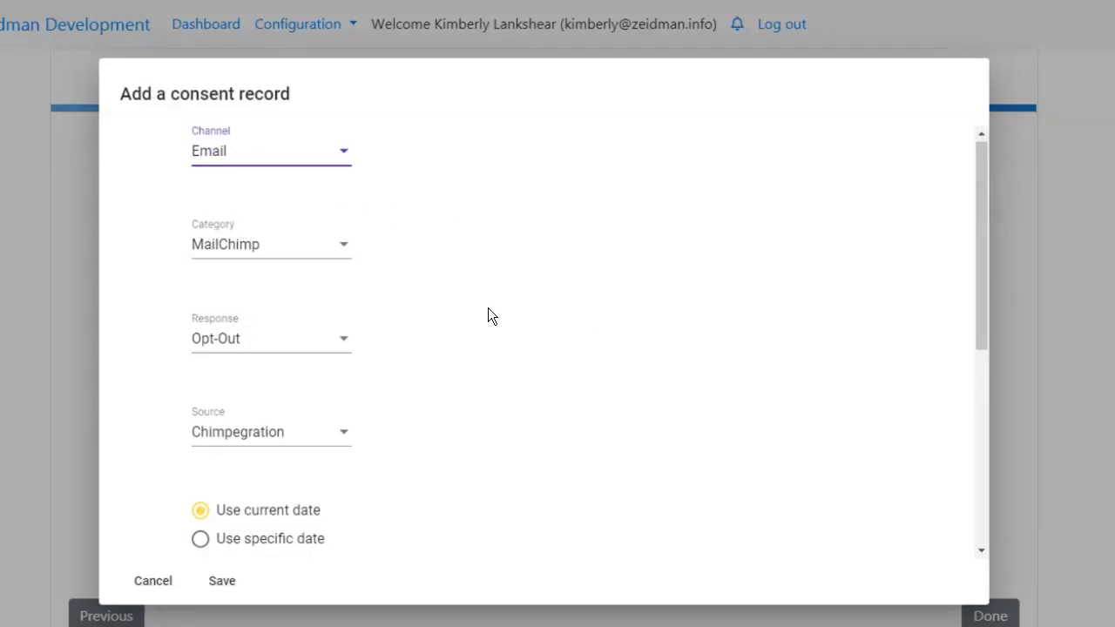
pyautogui.scroll(-4, 489, 308)
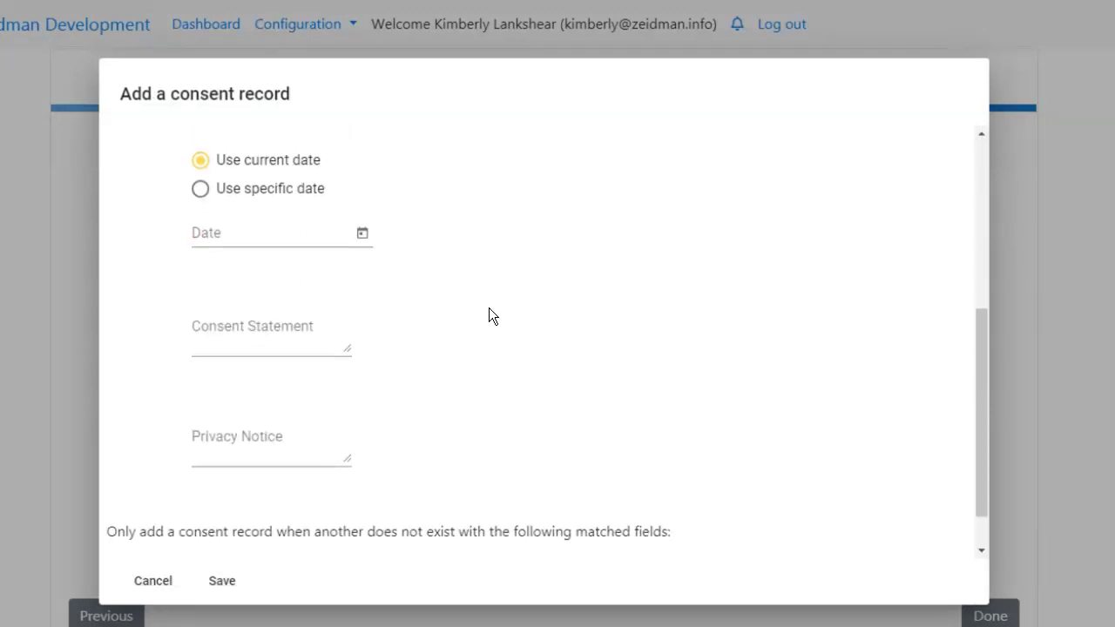
pyautogui.scroll(-1, 488, 316)
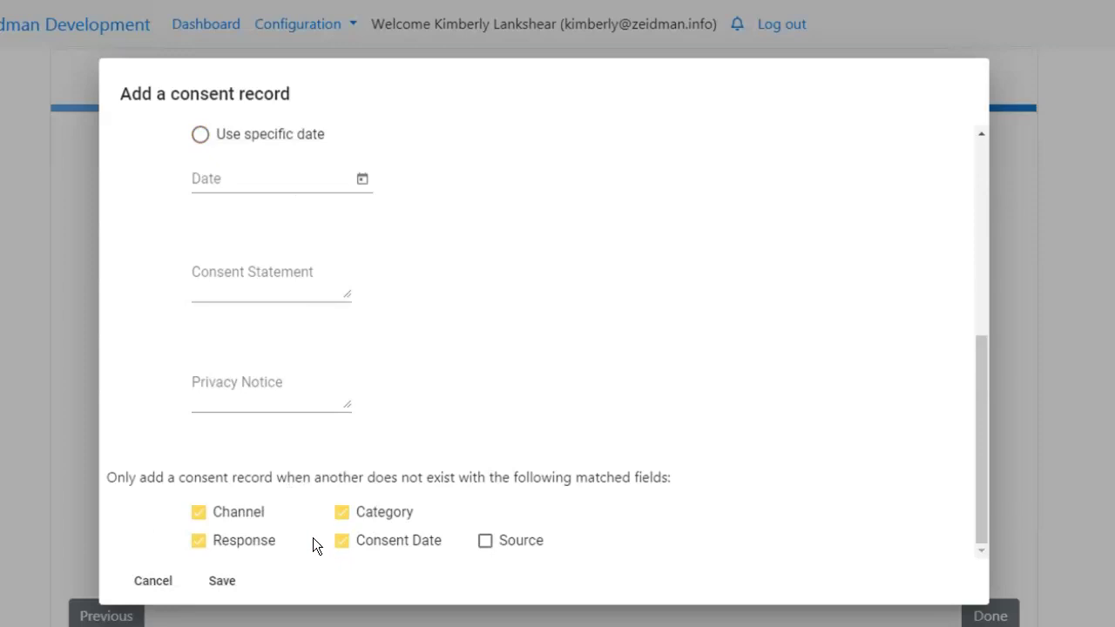
pyautogui.click(231, 582)
pyautogui.click(1001, 614)
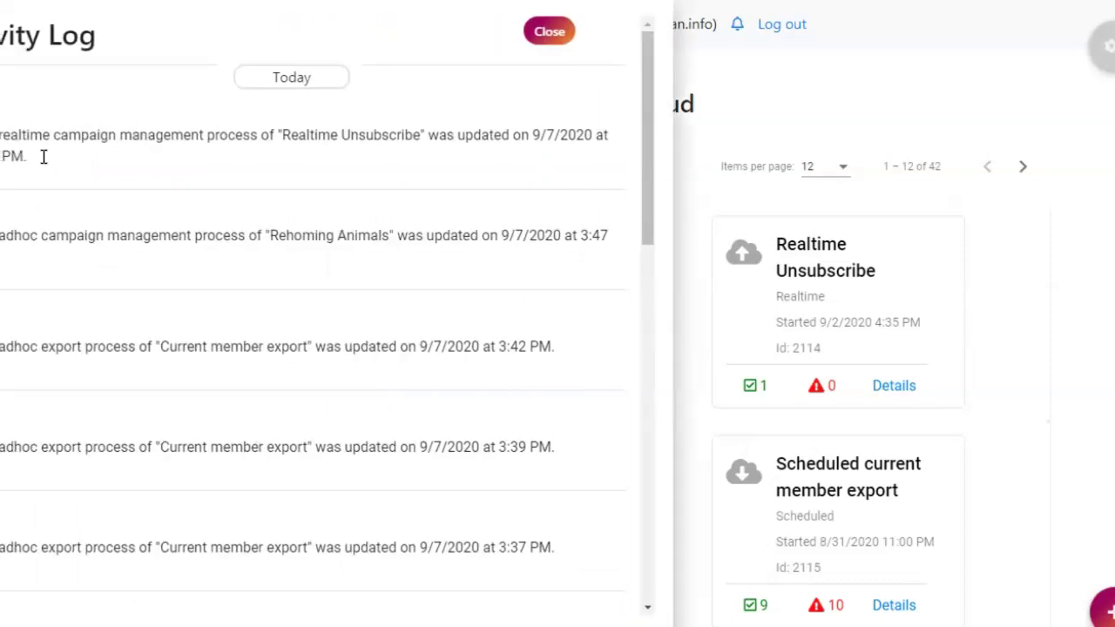
pyautogui.click(548, 32)
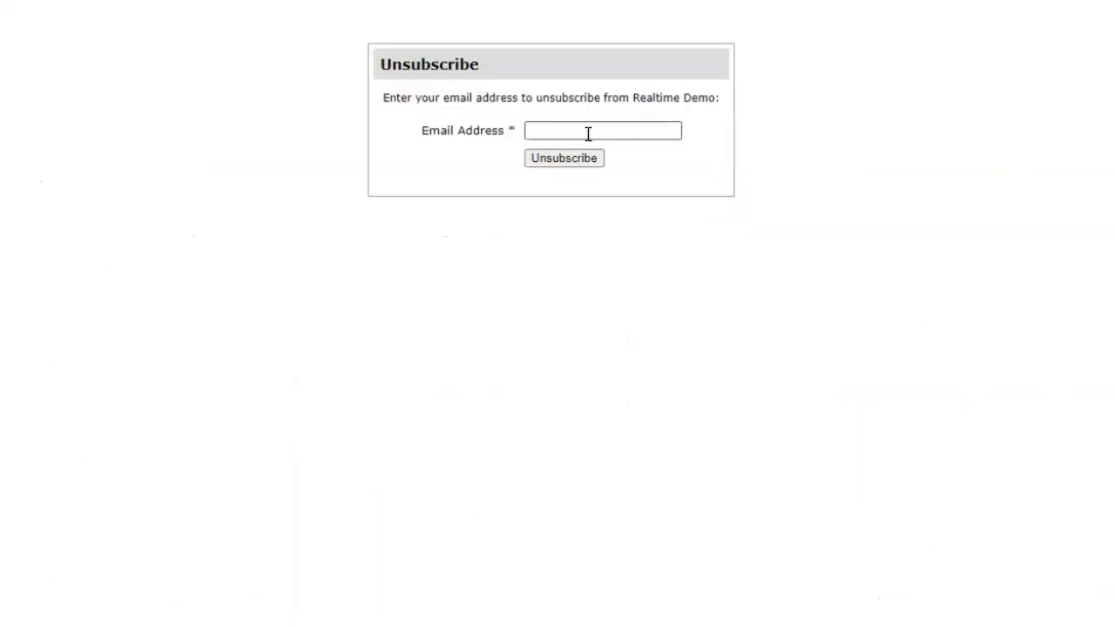
# Step: Fill in the contact's email address on the Realtime Demo unsubscribe form and submit the request
pyautogui.click(588, 132)
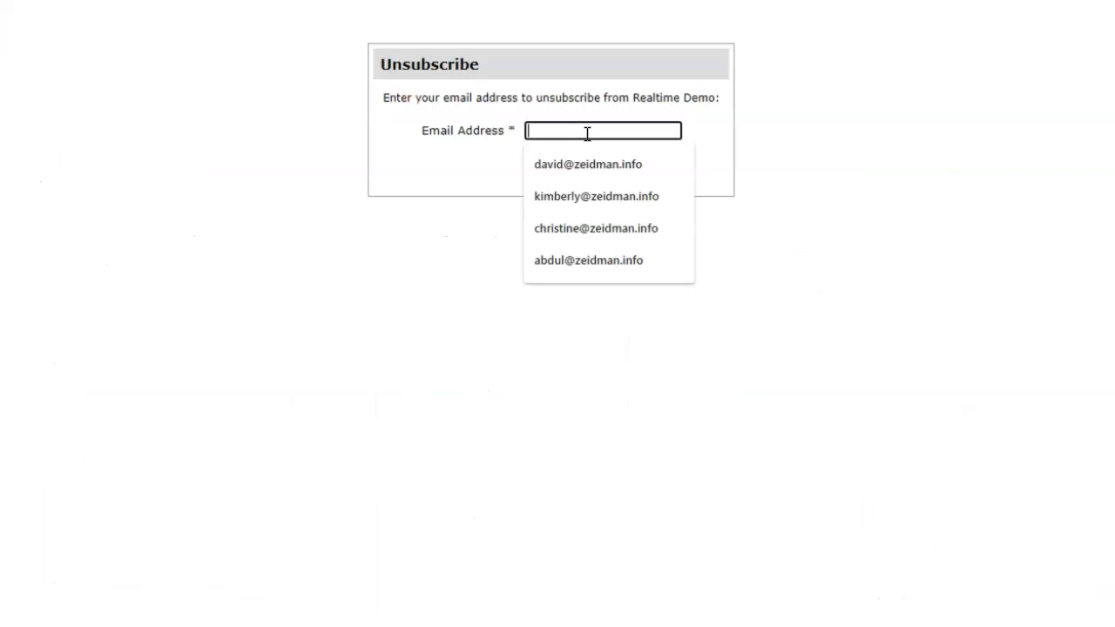
pyautogui.click(599, 195)
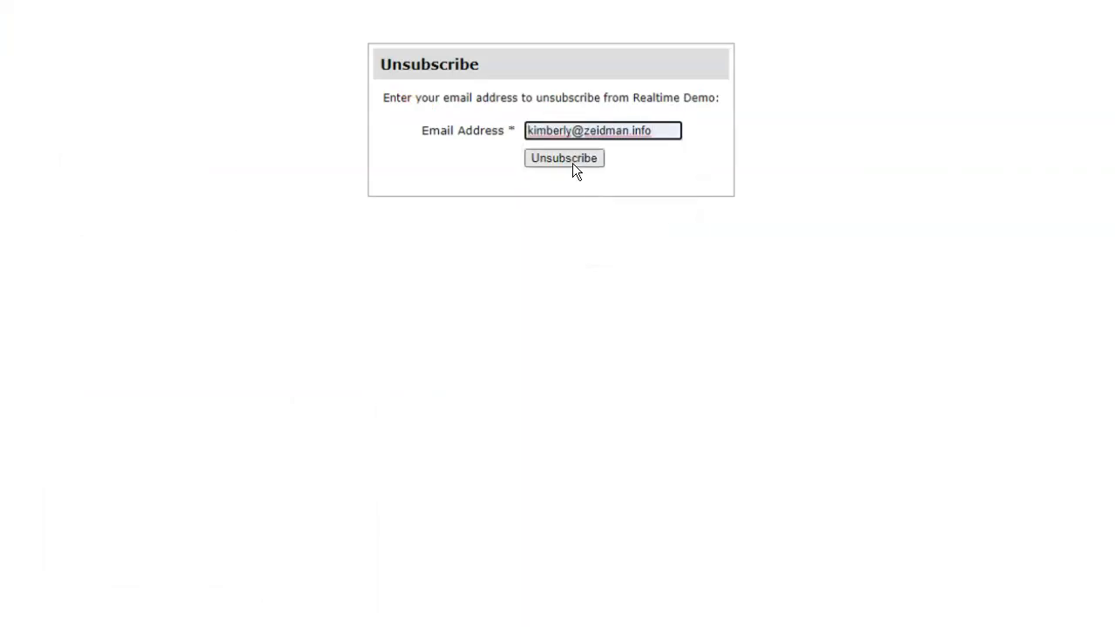
pyautogui.click(573, 166)
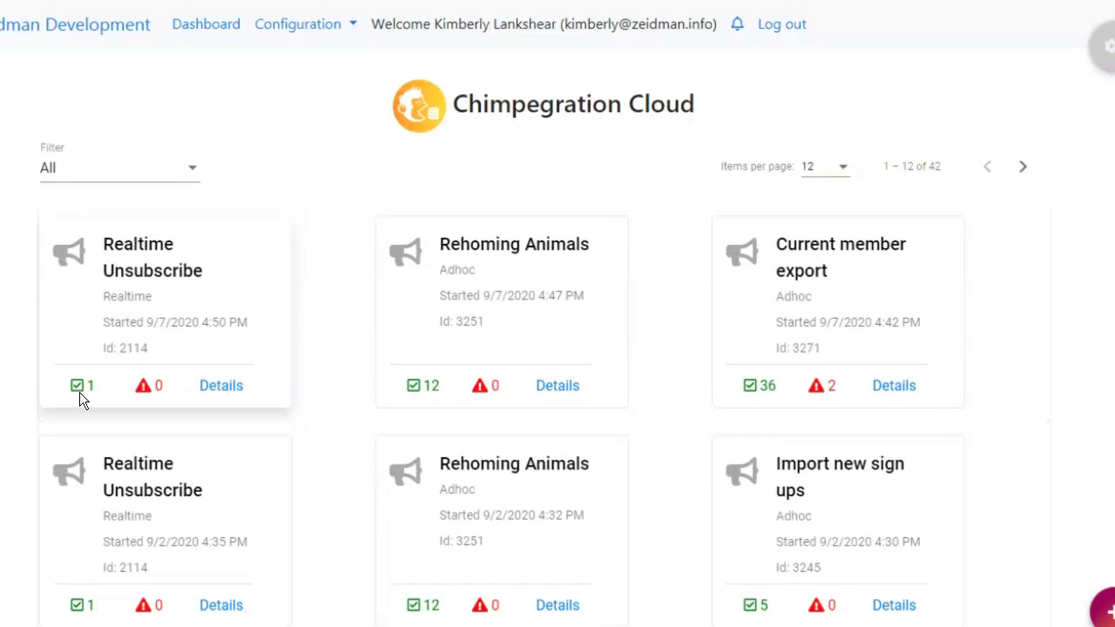
# Step: Open the details of the latest Realtime Unsubscribe run and check the email status on the processed constituent's Raiser's Edge NXT record
pyautogui.click(221, 386)
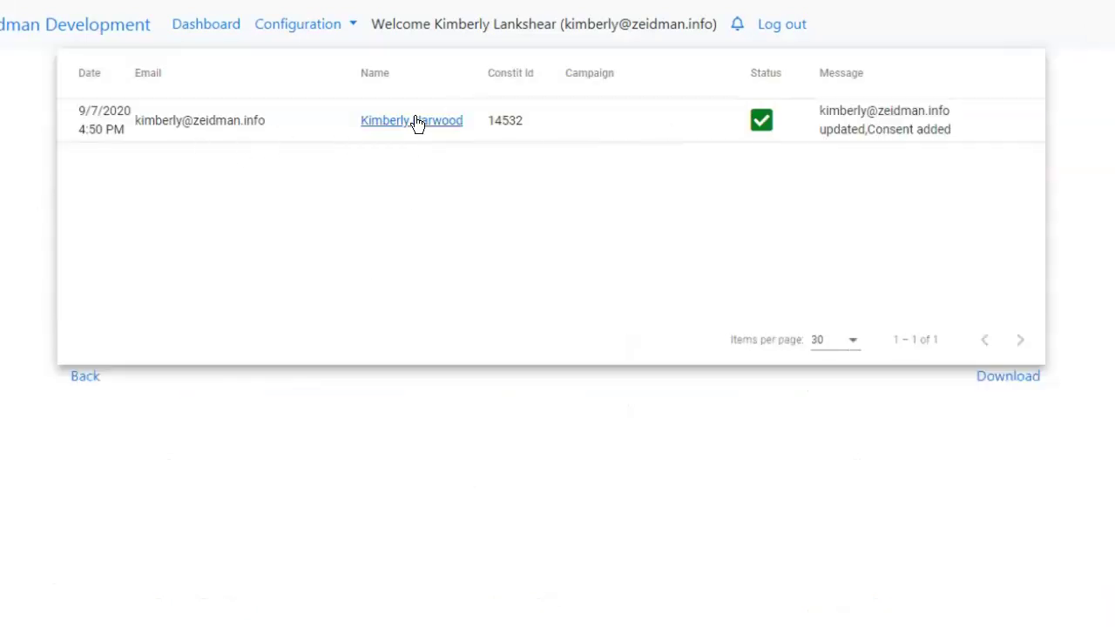
pyautogui.click(391, 128)
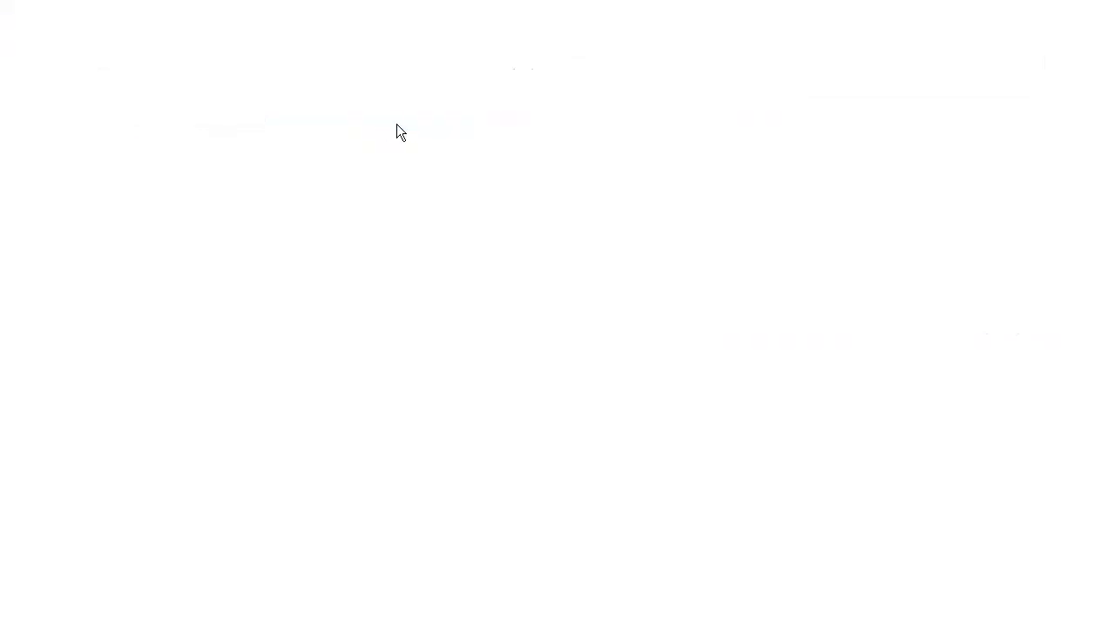
pyautogui.scroll(-2, 608, 251)
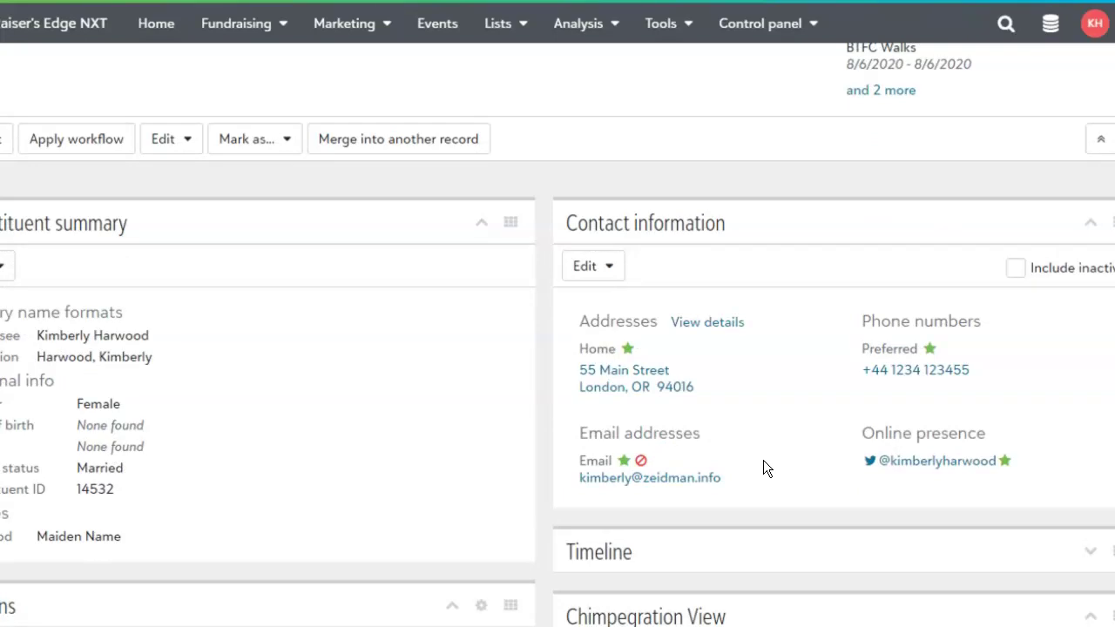
# Step: Find the Consent section on the constituent's record and examine the Email - MailChimp consent entry
pyautogui.scroll(-15, 763, 462)
pyautogui.scroll(-2, 763, 469)
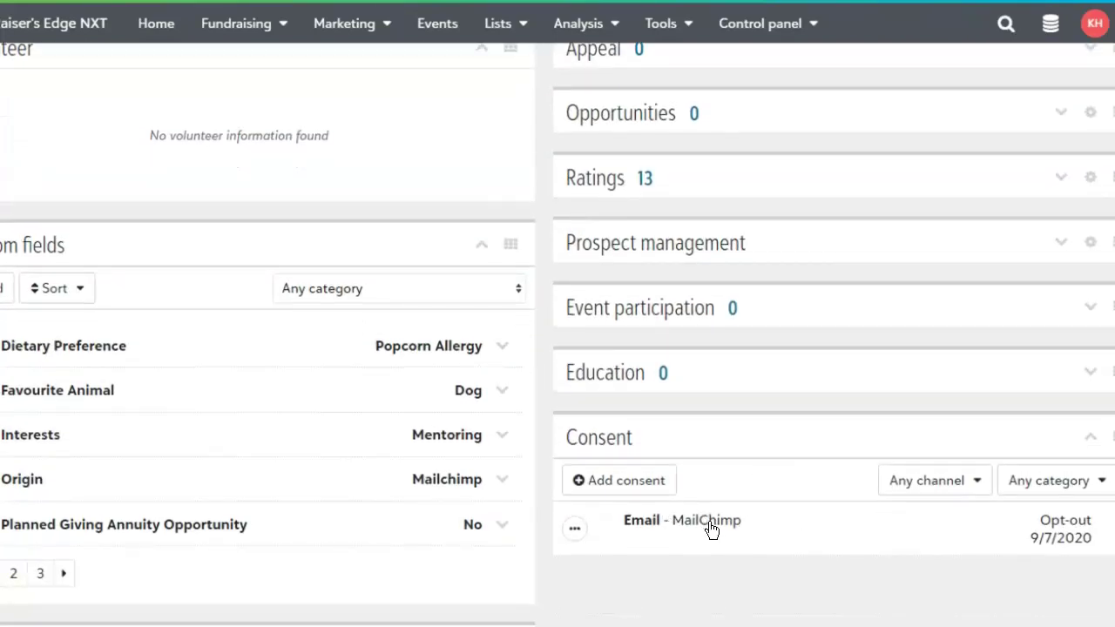
pyautogui.click(707, 526)
pyautogui.scroll(-4, 802, 531)
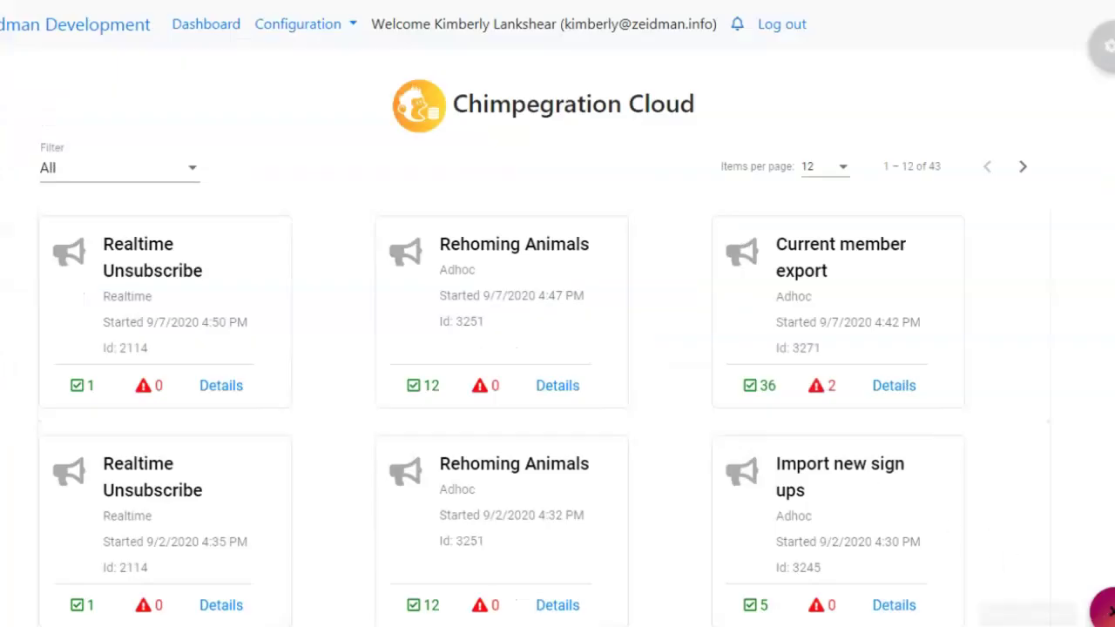
# Step: In Chimpegration Cloud, open the existing "Import new sign ups" import from Mailchimp process for editing
pyautogui.click(1104, 614)
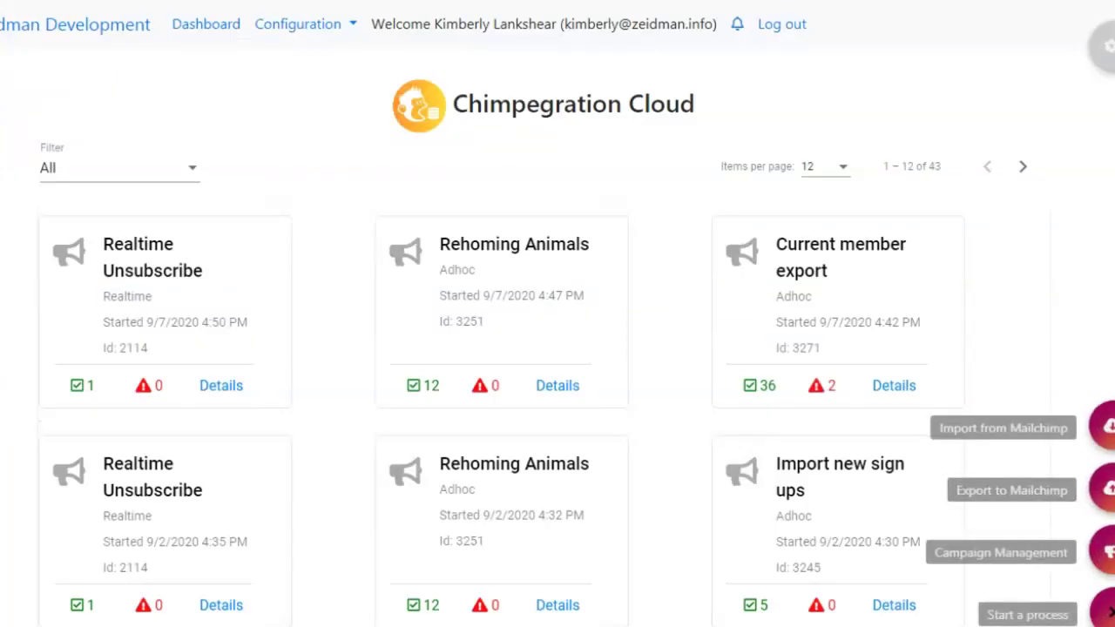
pyautogui.click(1110, 433)
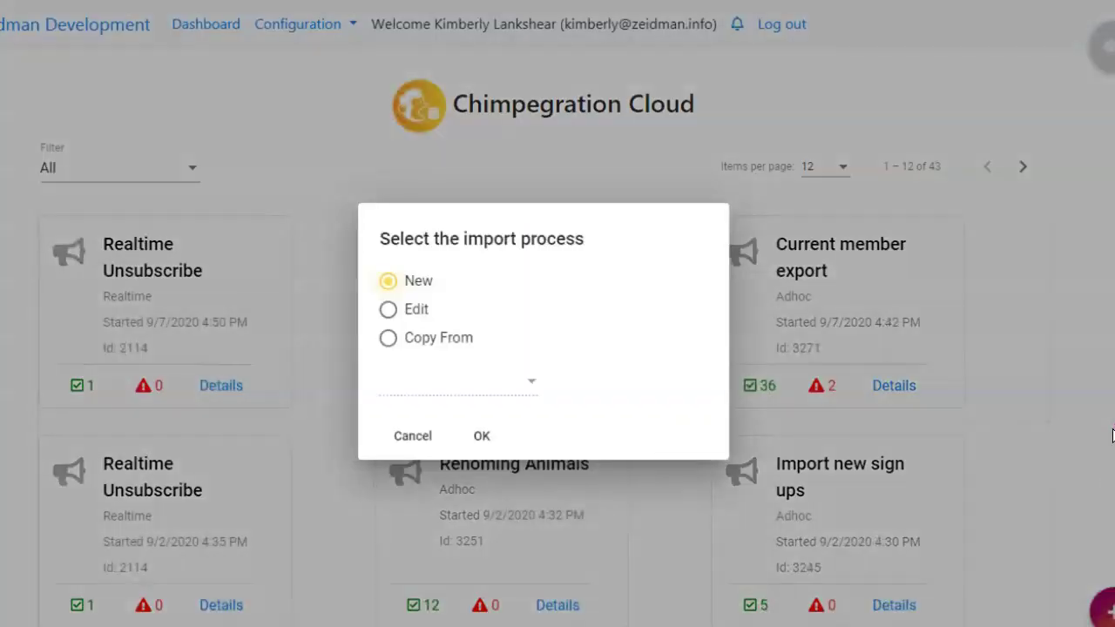
pyautogui.click(446, 313)
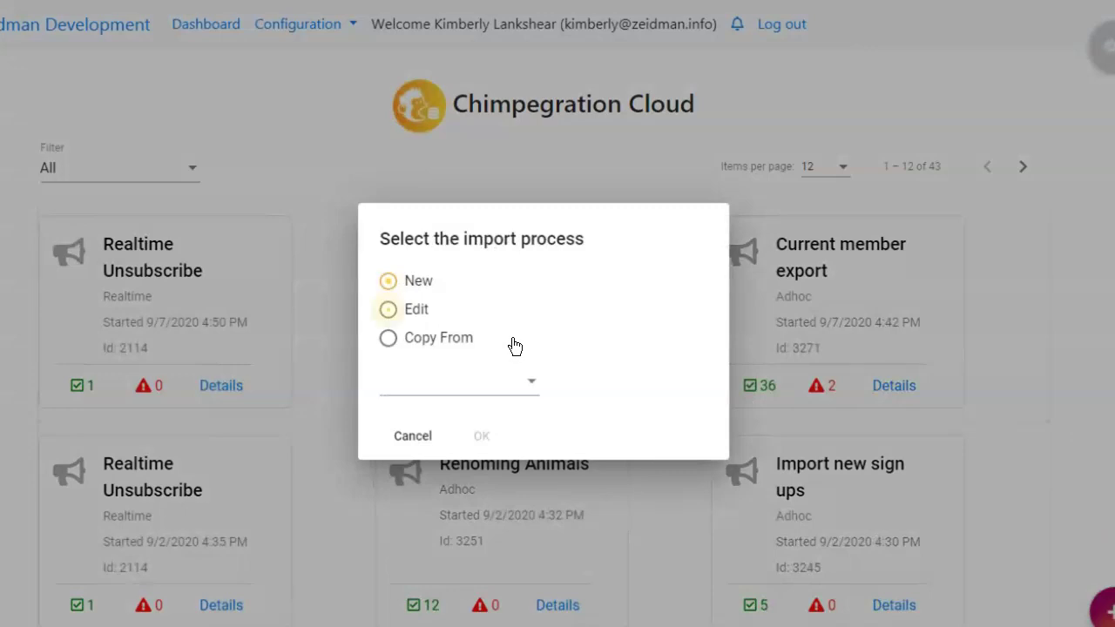
pyautogui.click(530, 390)
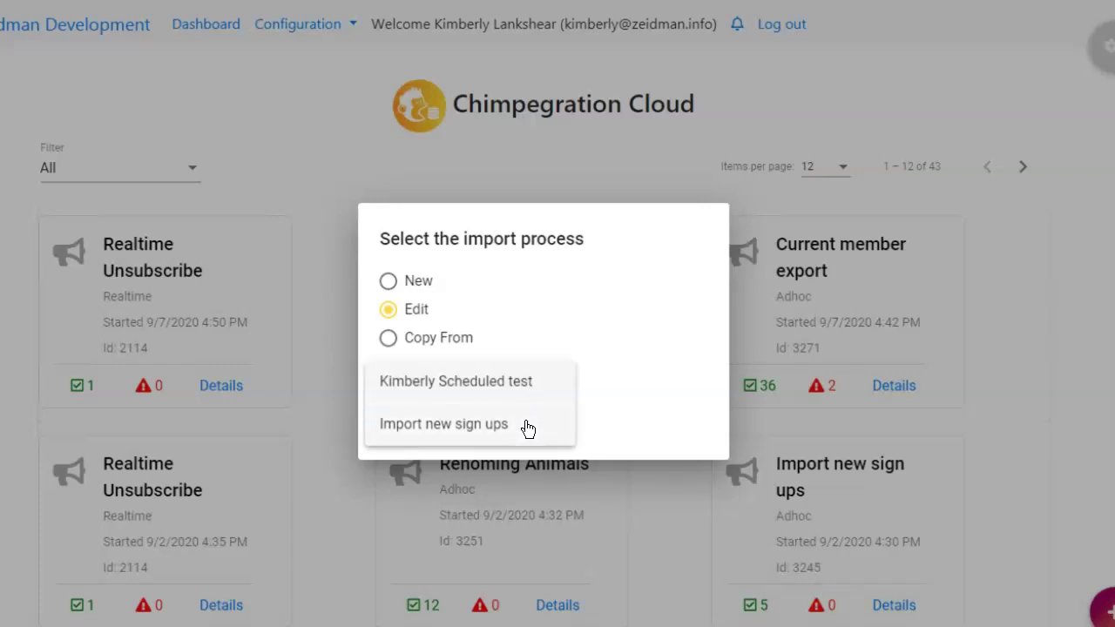
pyautogui.click(526, 427)
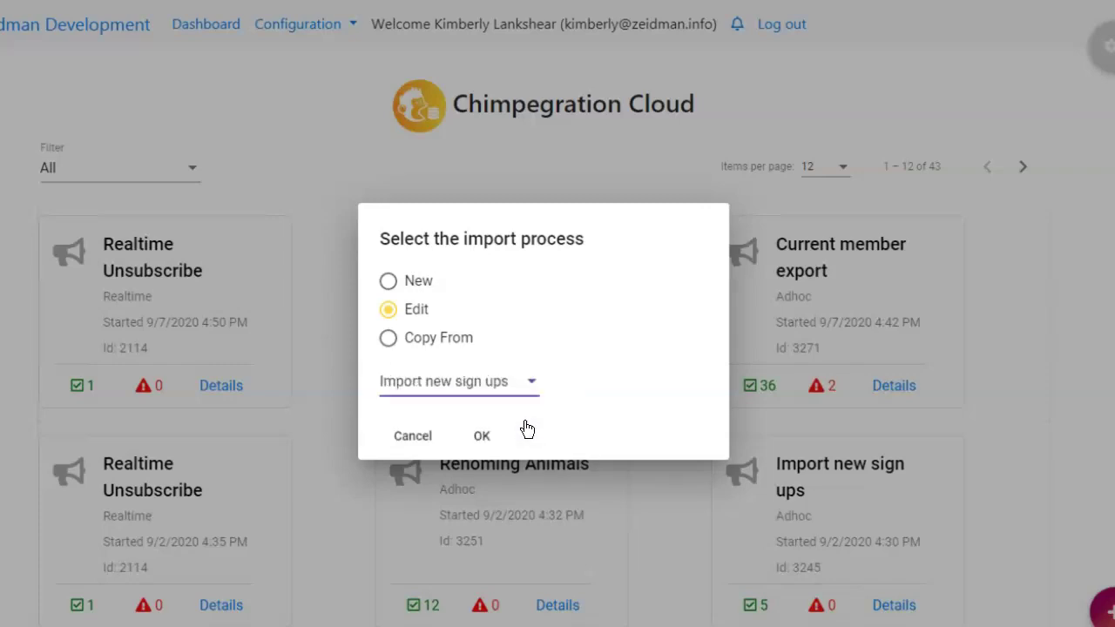
pyautogui.click(486, 438)
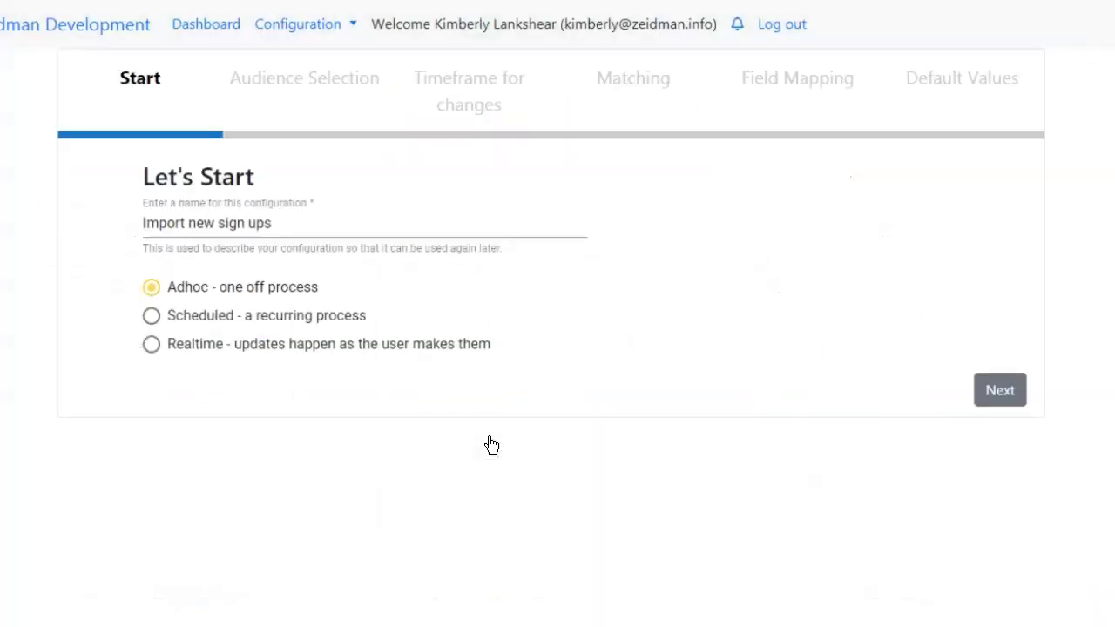
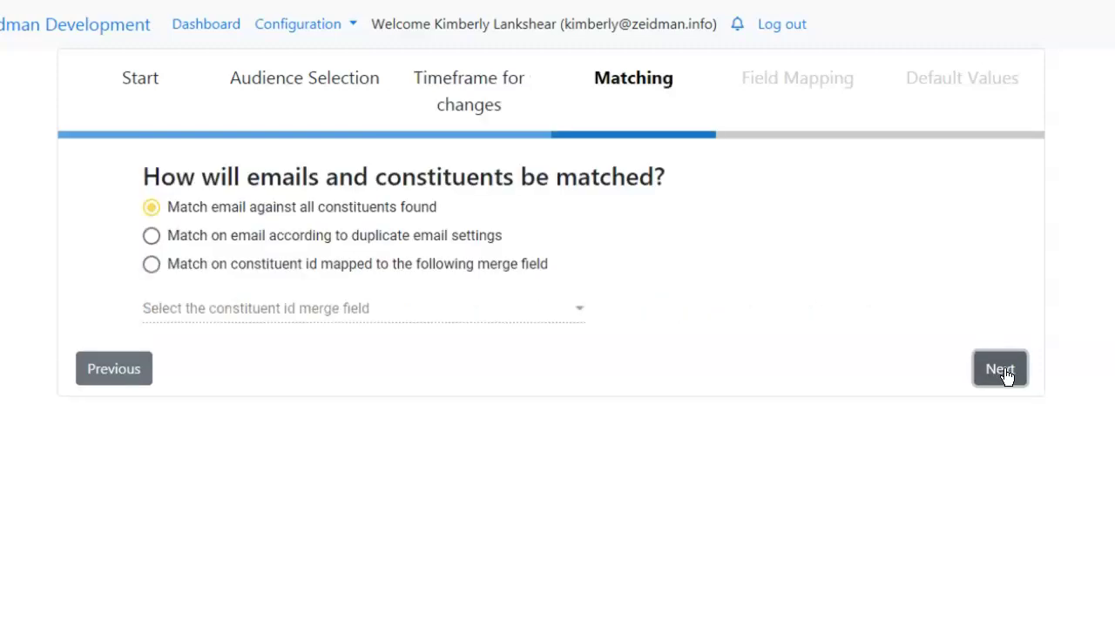
# Step: Accept the matching settings, review the Mailchimp to Raiser's Edge field mappings and constituent ID field, and continue to the default values
pyautogui.click(1002, 370)
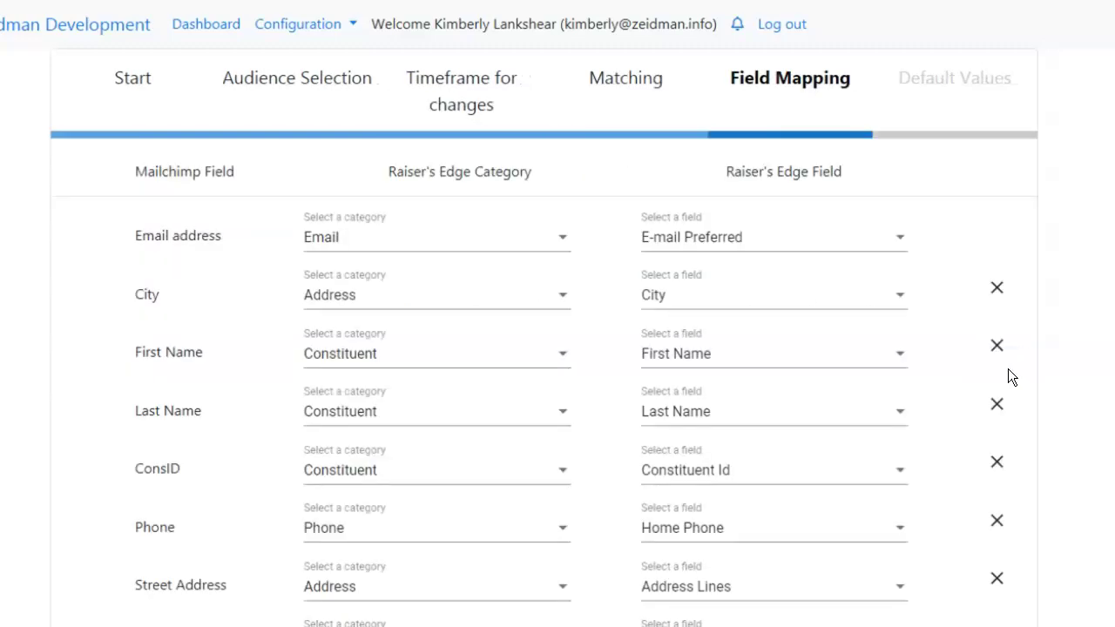
pyautogui.scroll(-1, 1010, 368)
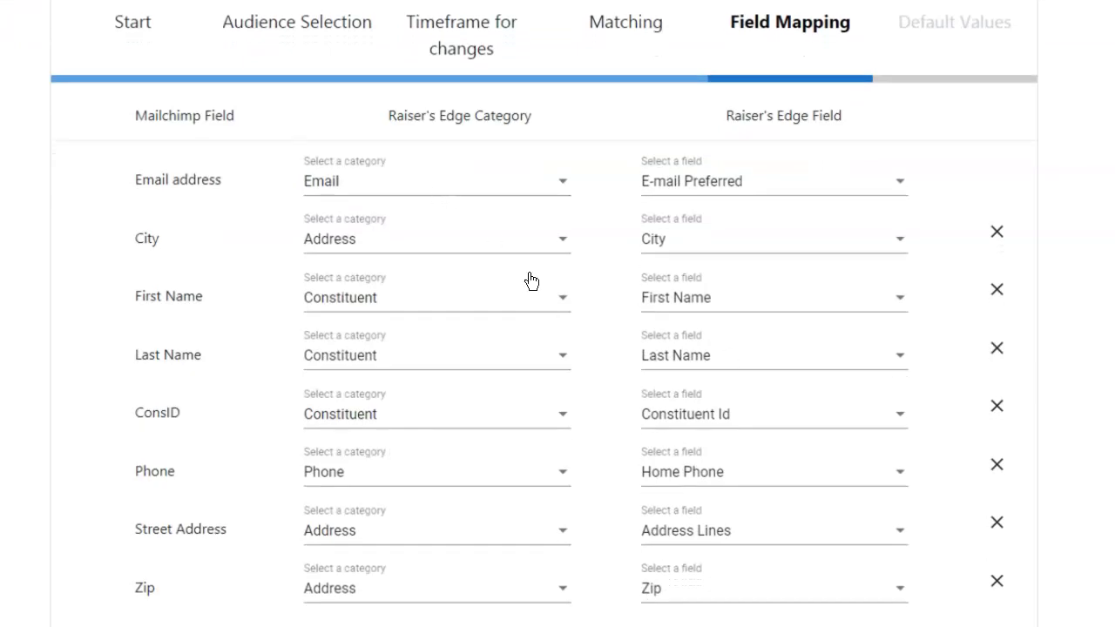
pyautogui.scroll(-1, 549, 300)
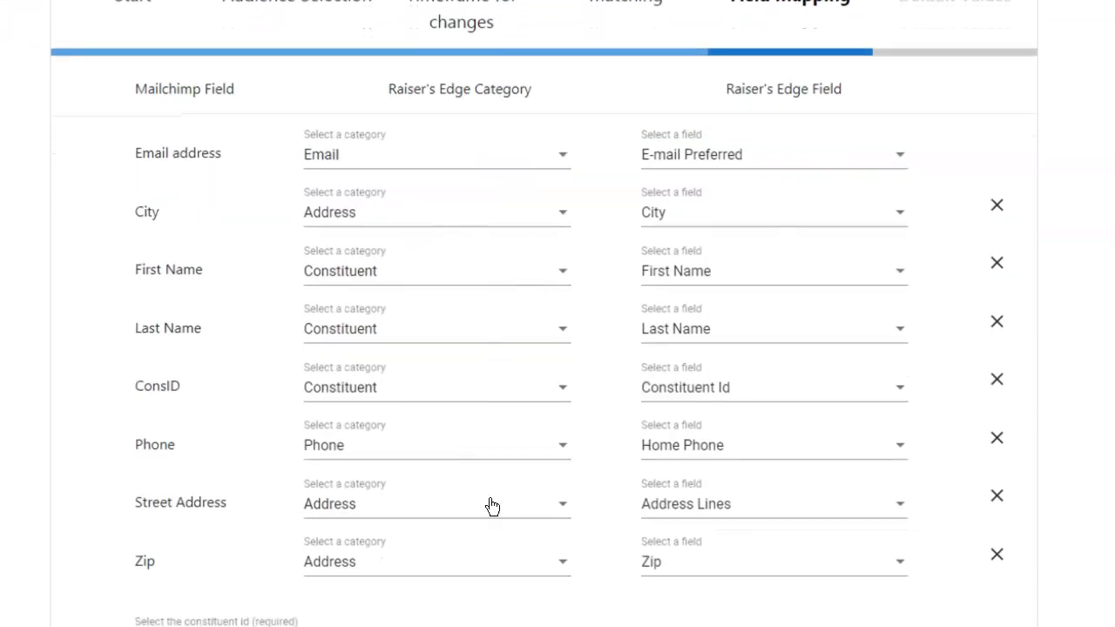
pyautogui.scroll(-1, 497, 506)
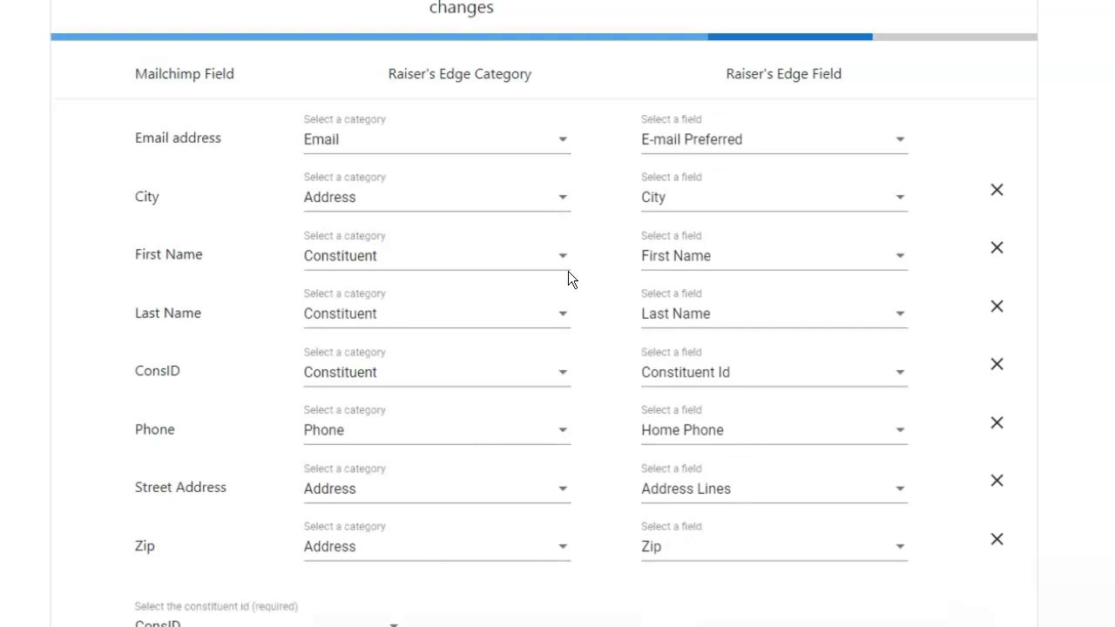
pyautogui.scroll(1, 568, 271)
pyautogui.scroll(-3, 862, 549)
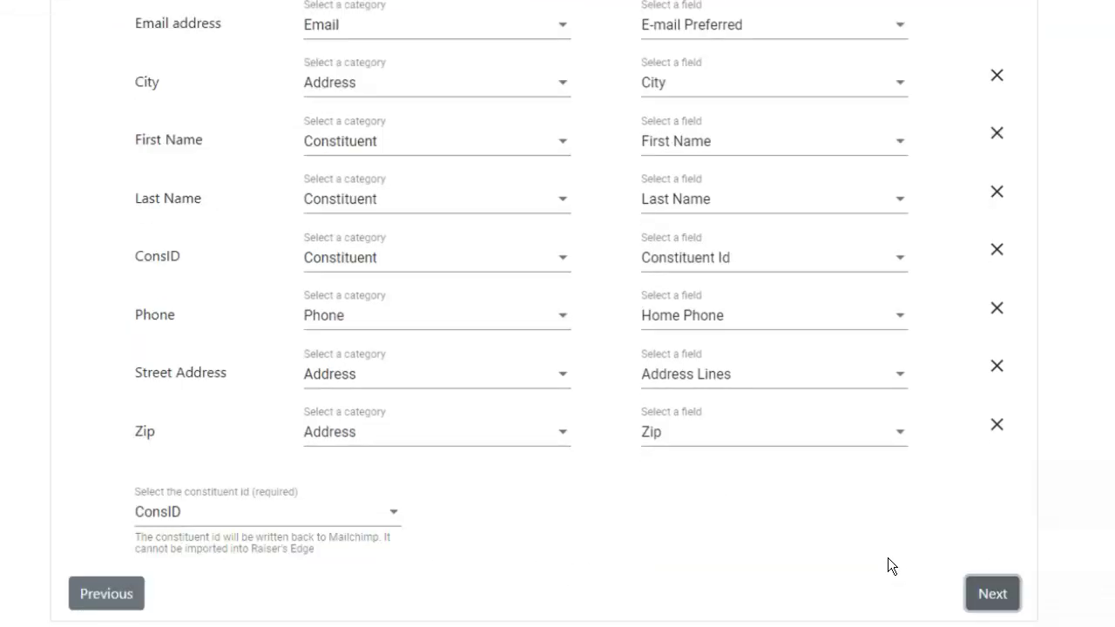
pyautogui.click(996, 605)
pyautogui.scroll(3, 693, 352)
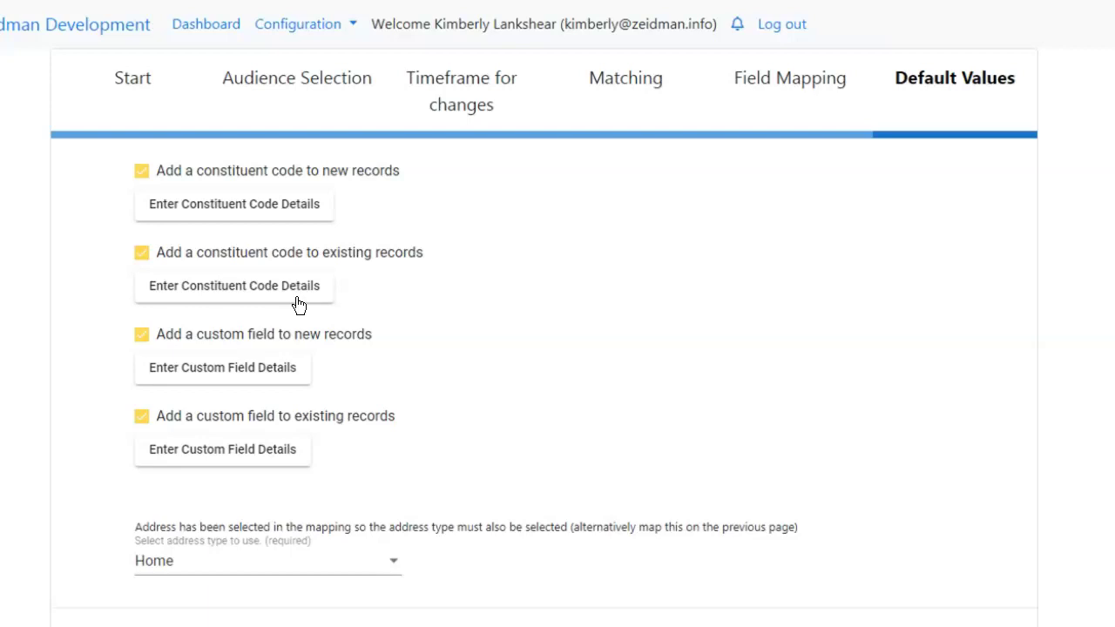
# Step: Review and save the new-record defaults: constituent code Friend with current start date, and custom field Origin set to Mailchimp with current date
pyautogui.click(302, 208)
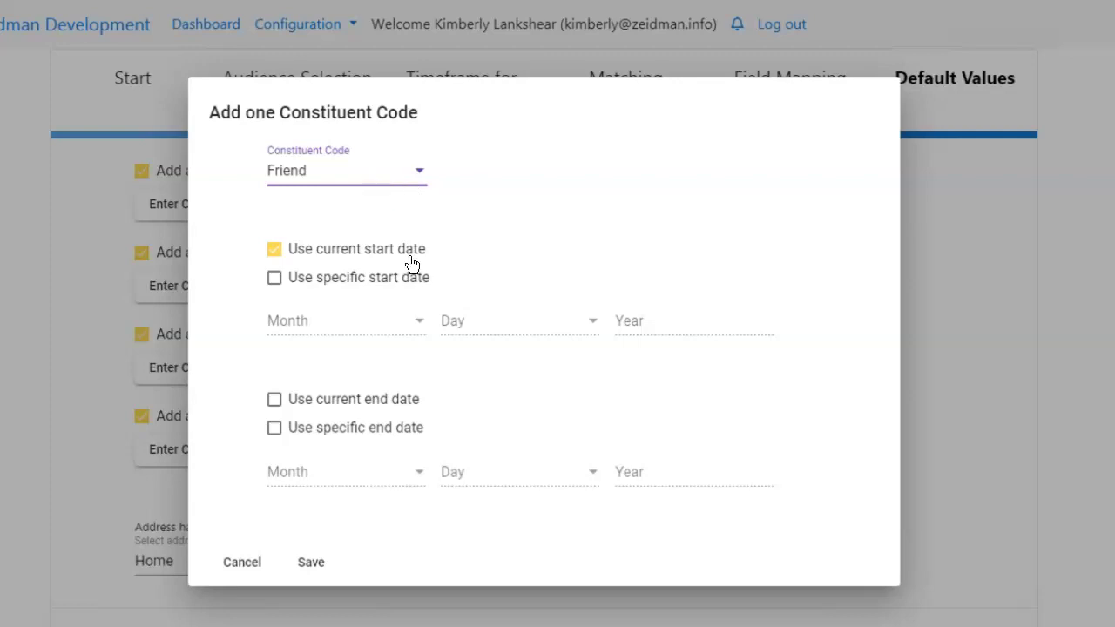
pyautogui.click(322, 563)
pyautogui.click(283, 384)
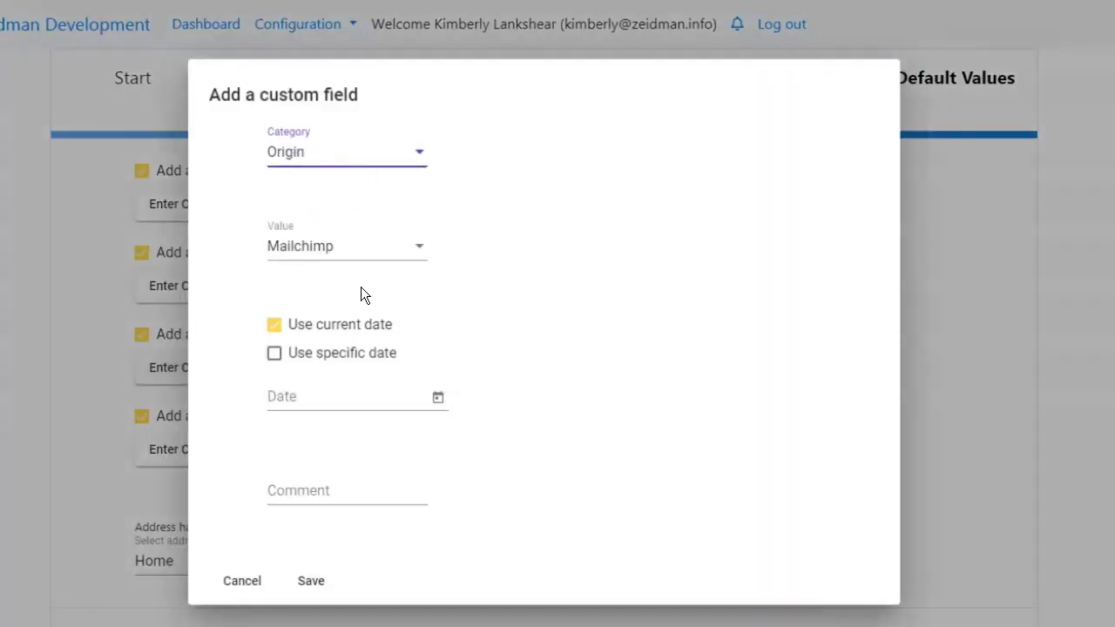
pyautogui.click(313, 582)
# Step: Keep Home as the address type, review the other default fields, and finish the import process setup
pyautogui.scroll(-2, 381, 557)
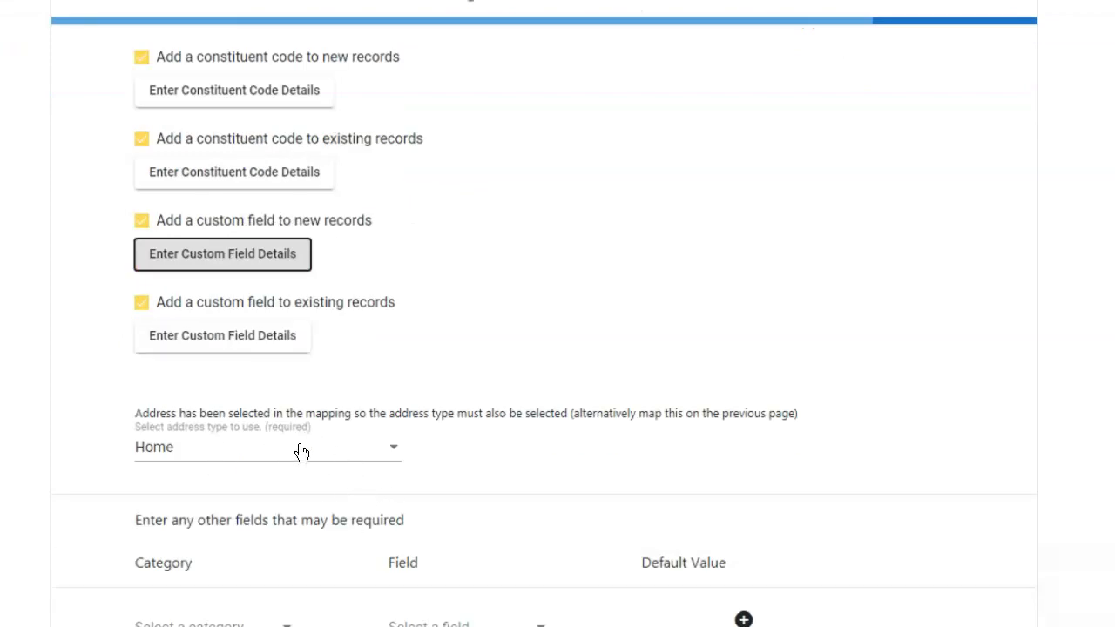
pyautogui.scroll(-1, 465, 462)
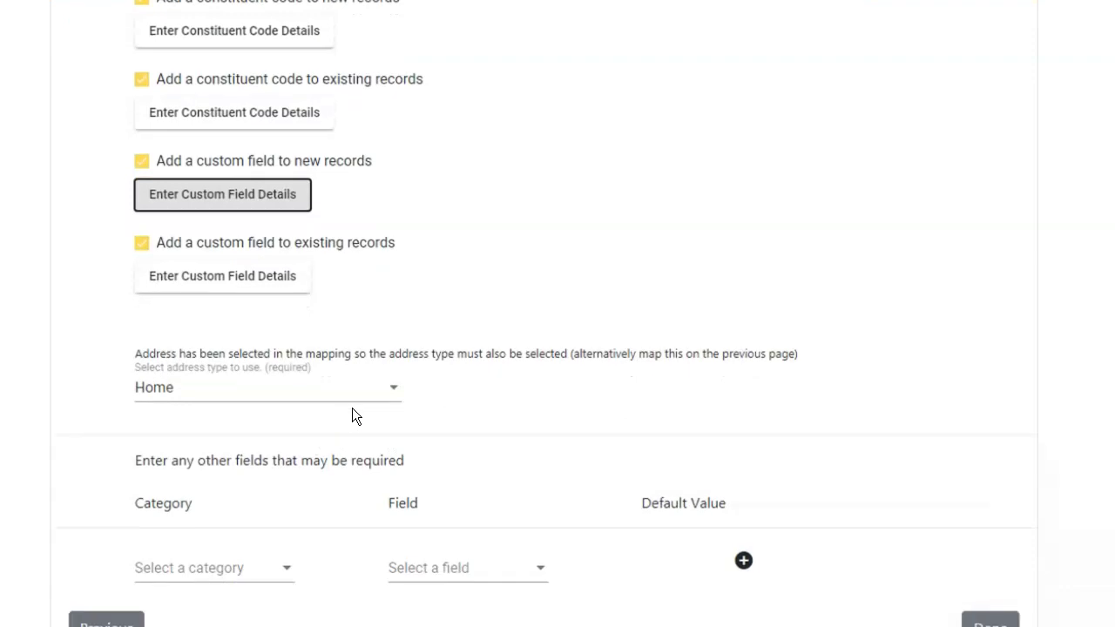
pyautogui.scroll(-1, 434, 454)
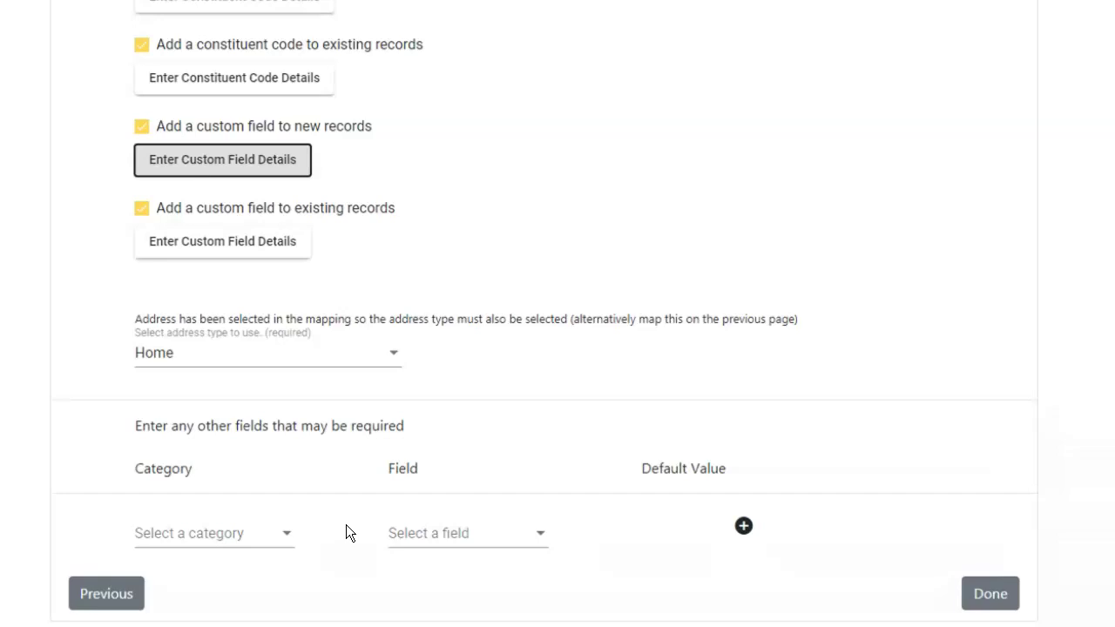
pyautogui.click(994, 599)
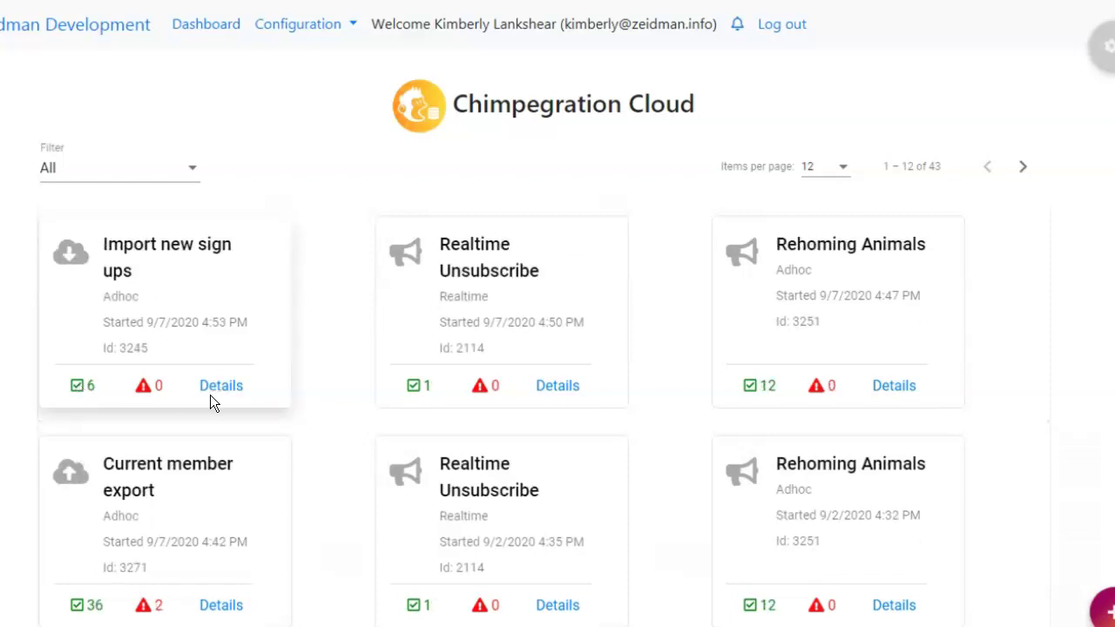
# Step: Open the details of the latest "Import new sign ups" run and review the newly created constituent's Raiser's Edge NXT record
pyautogui.click(223, 388)
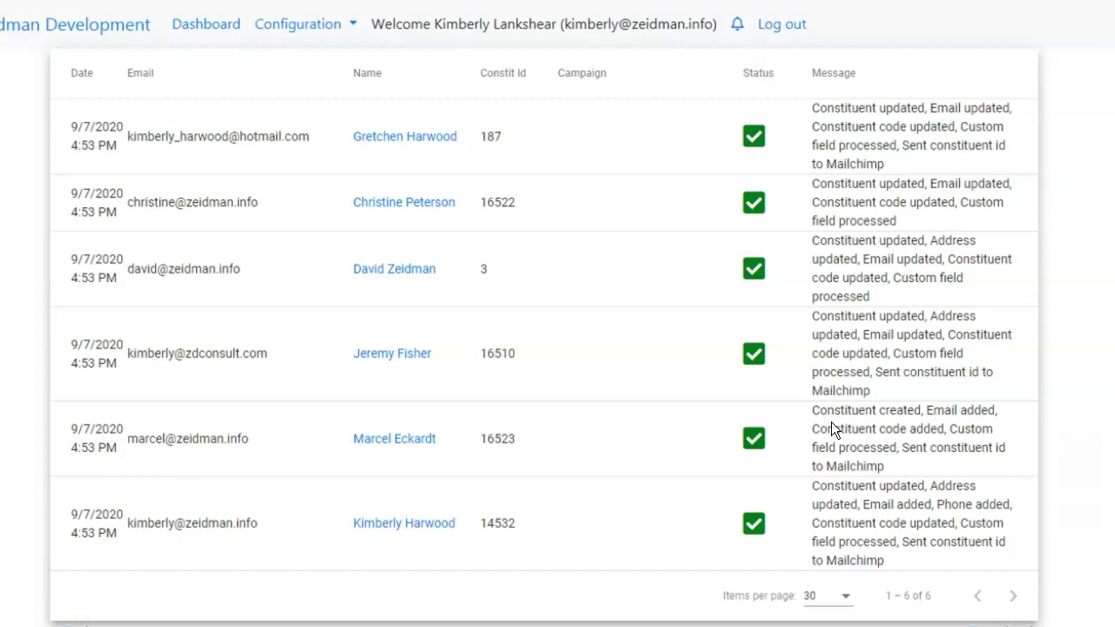
pyautogui.click(394, 439)
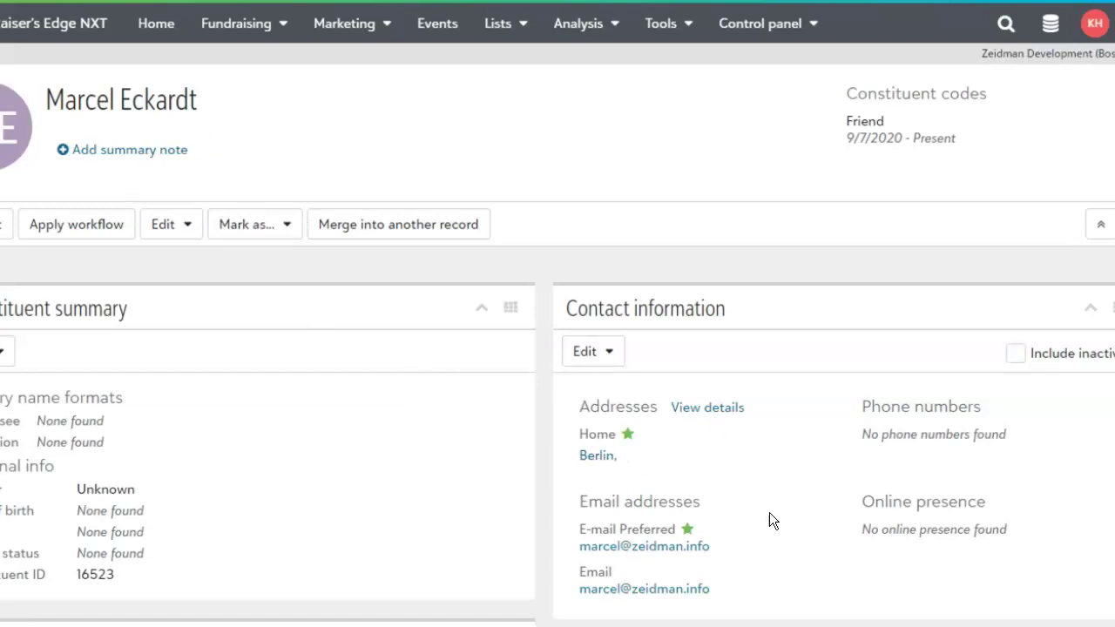
pyautogui.scroll(-1, 769, 512)
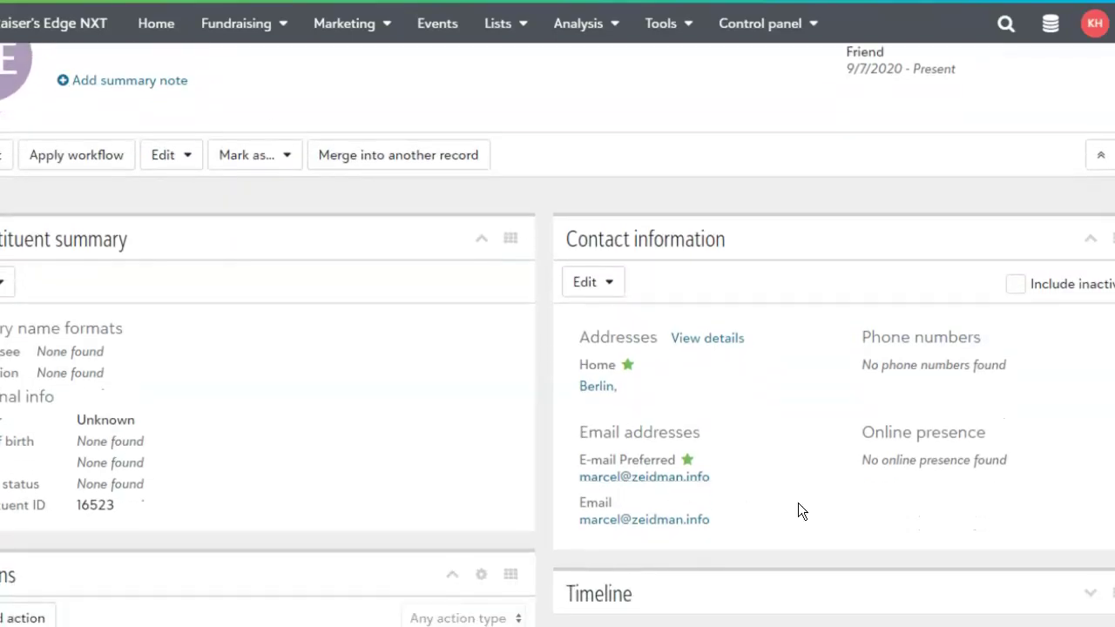
pyautogui.scroll(-3, 797, 502)
pyautogui.scroll(4, 798, 504)
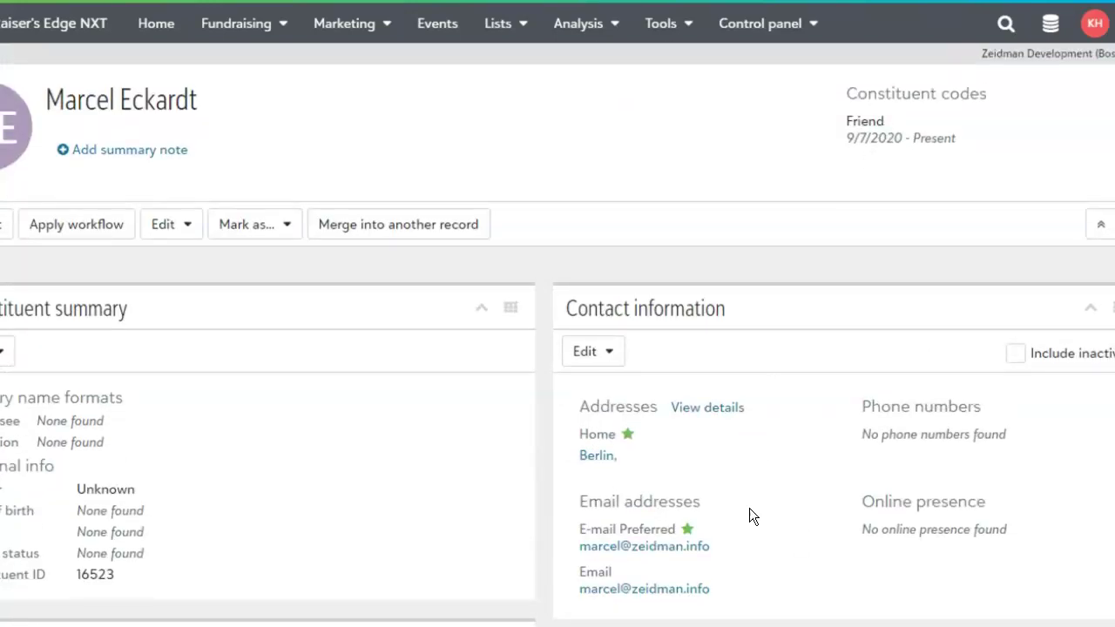
pyautogui.scroll(-8, 752, 517)
# Step: Find the Chimpegration View on the opted-out constituent's record and examine the Mailchimp activity for their email address
pyautogui.scroll(-2, 751, 514)
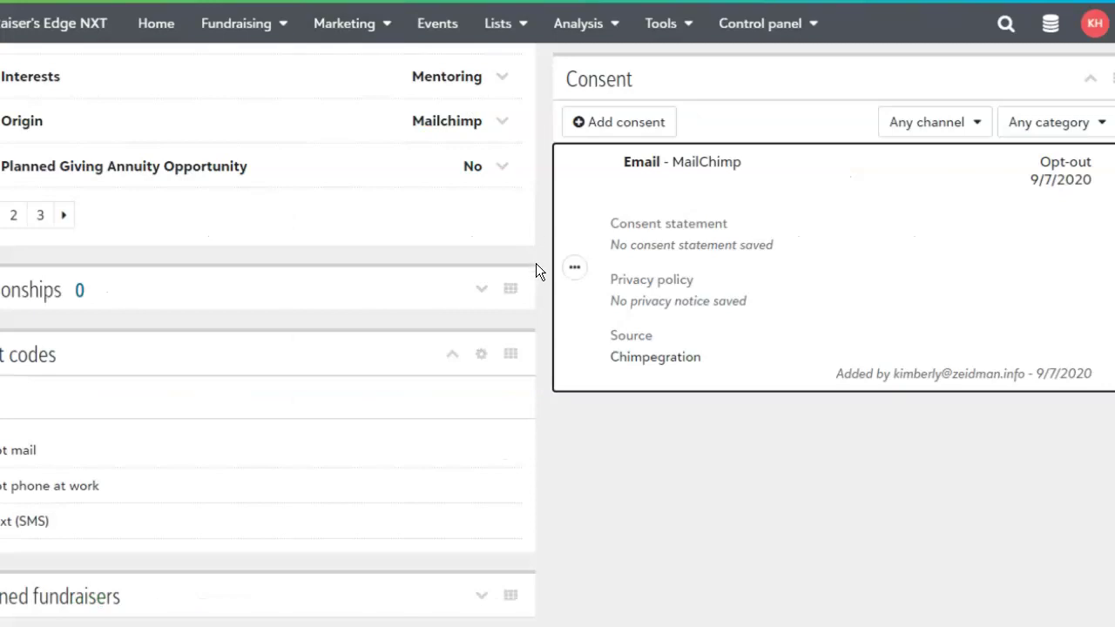
pyautogui.scroll(2, 546, 292)
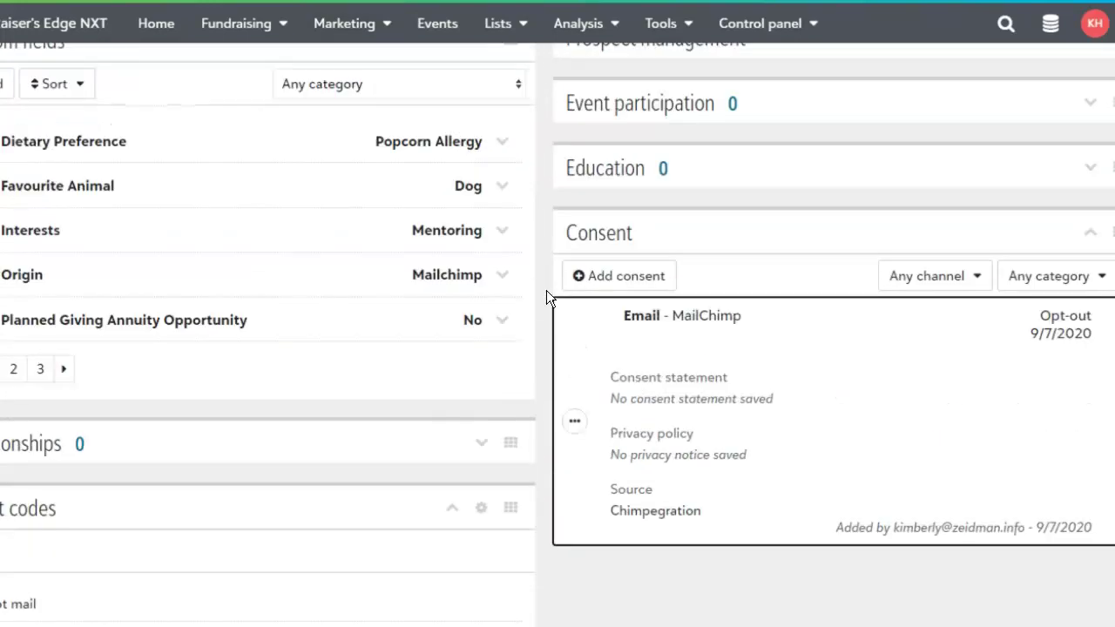
pyautogui.scroll(10, 546, 291)
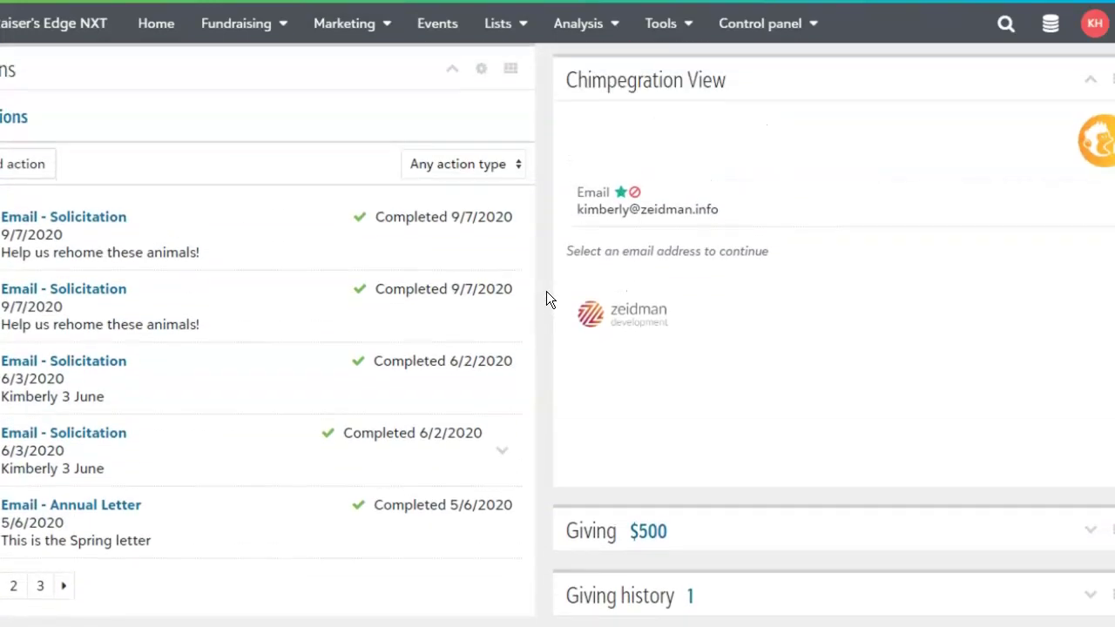
pyautogui.scroll(1, 546, 291)
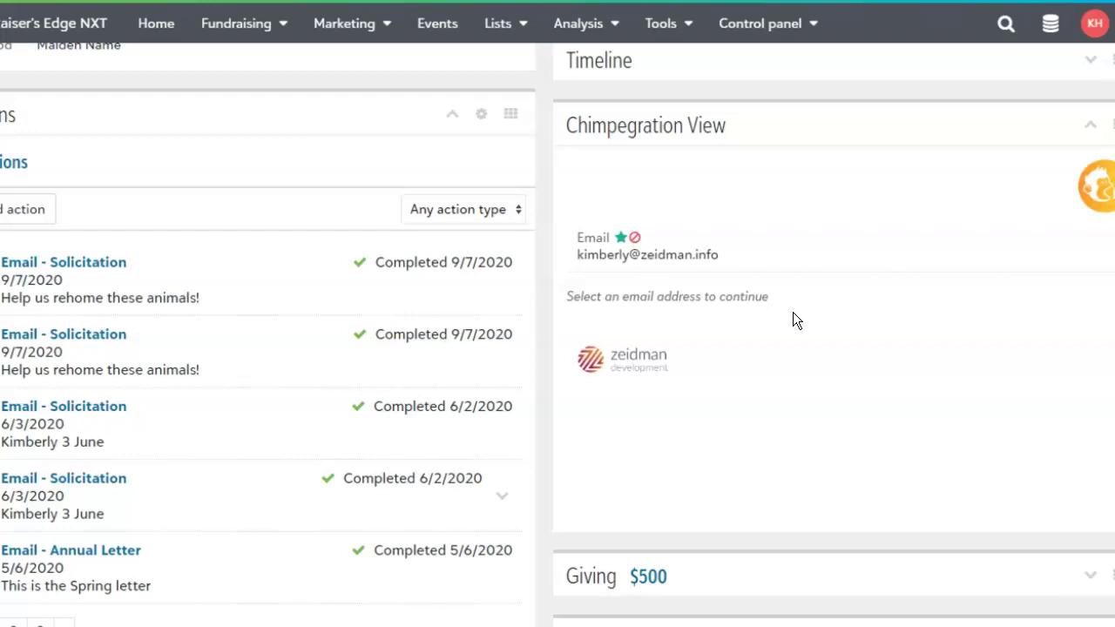
pyautogui.click(669, 257)
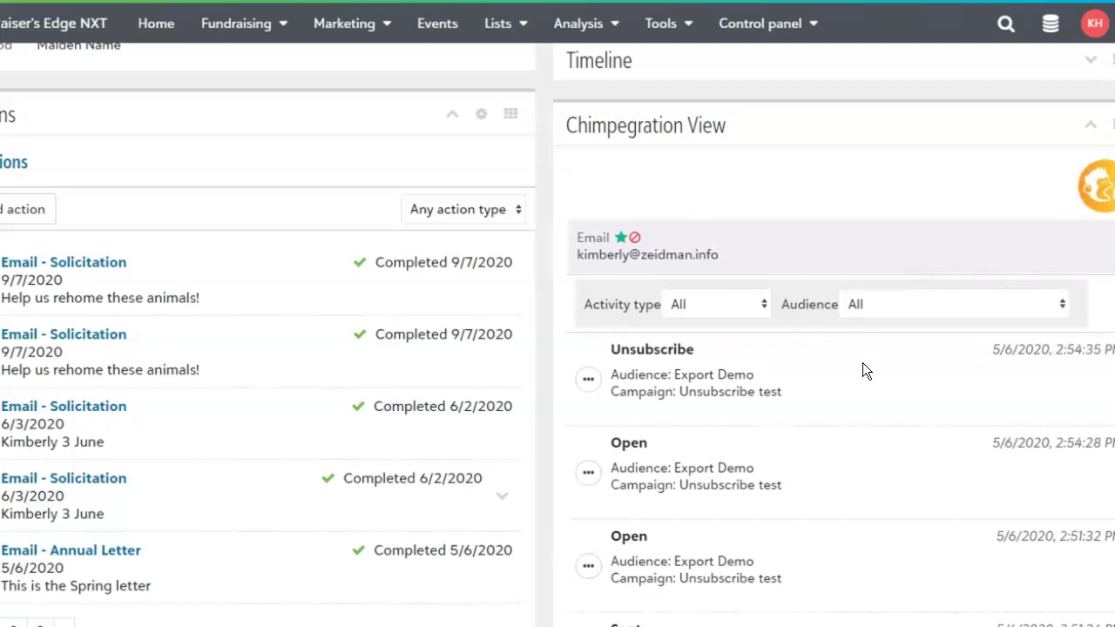
pyautogui.scroll(-1, 863, 364)
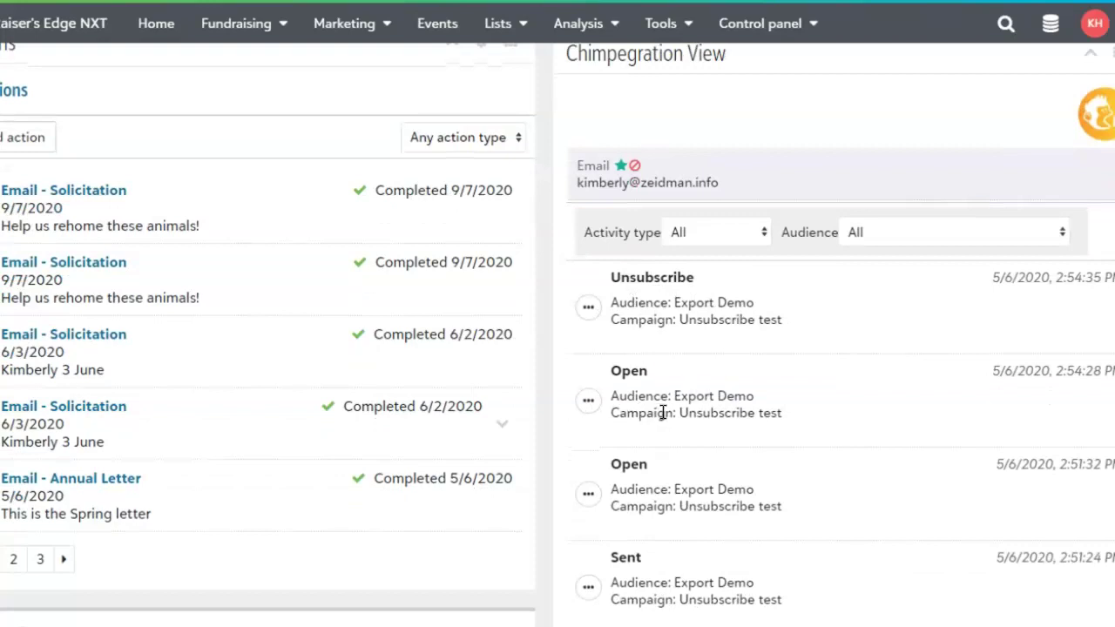
pyautogui.scroll(-1, 636, 479)
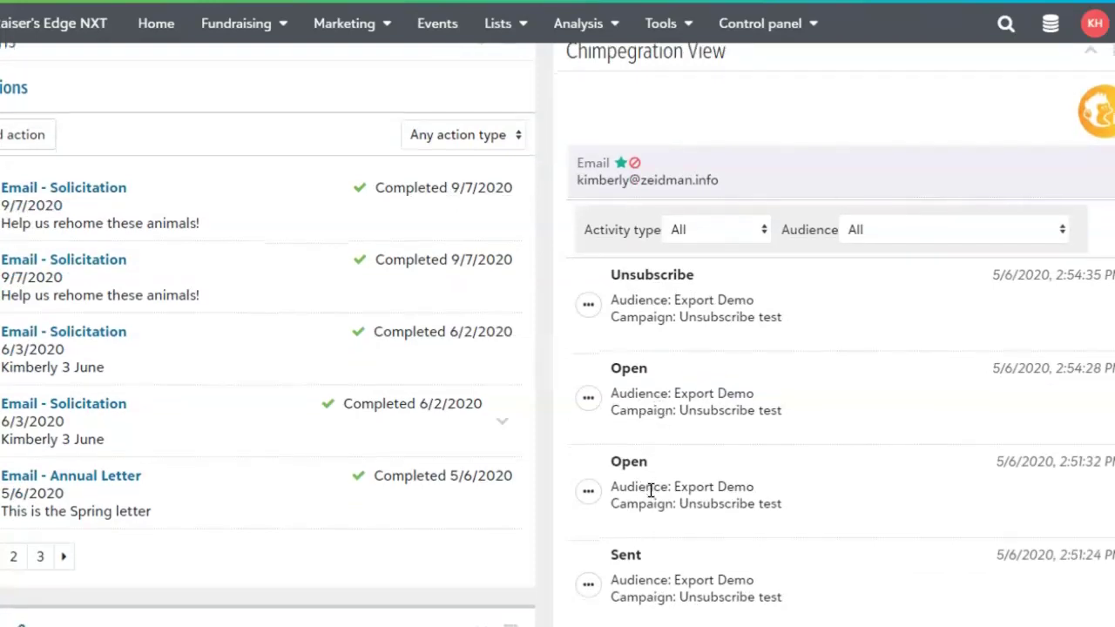
# Step: Filter the Mailchimp activity to the Opens activity type and the Export Demo audience
pyautogui.click(748, 232)
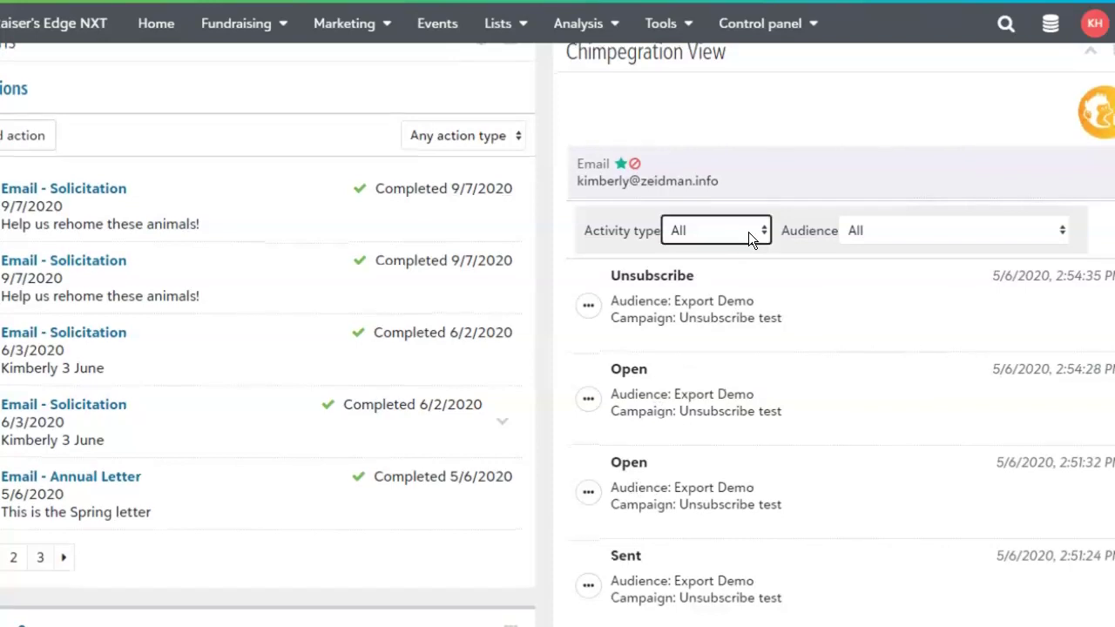
pyautogui.click(692, 236)
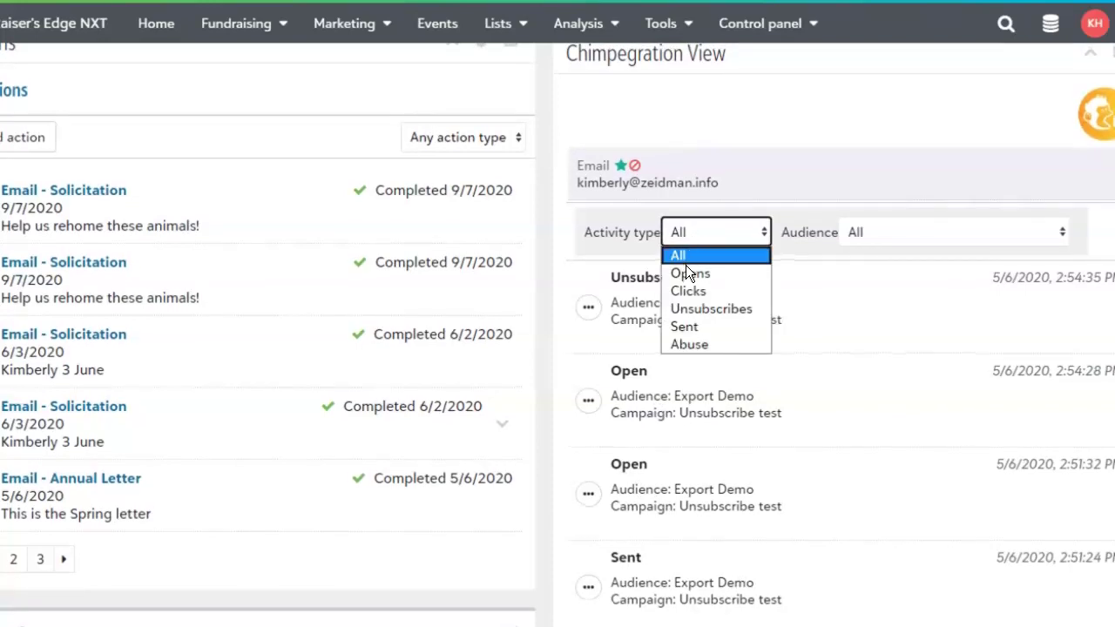
pyautogui.click(685, 262)
pyautogui.press('Down')
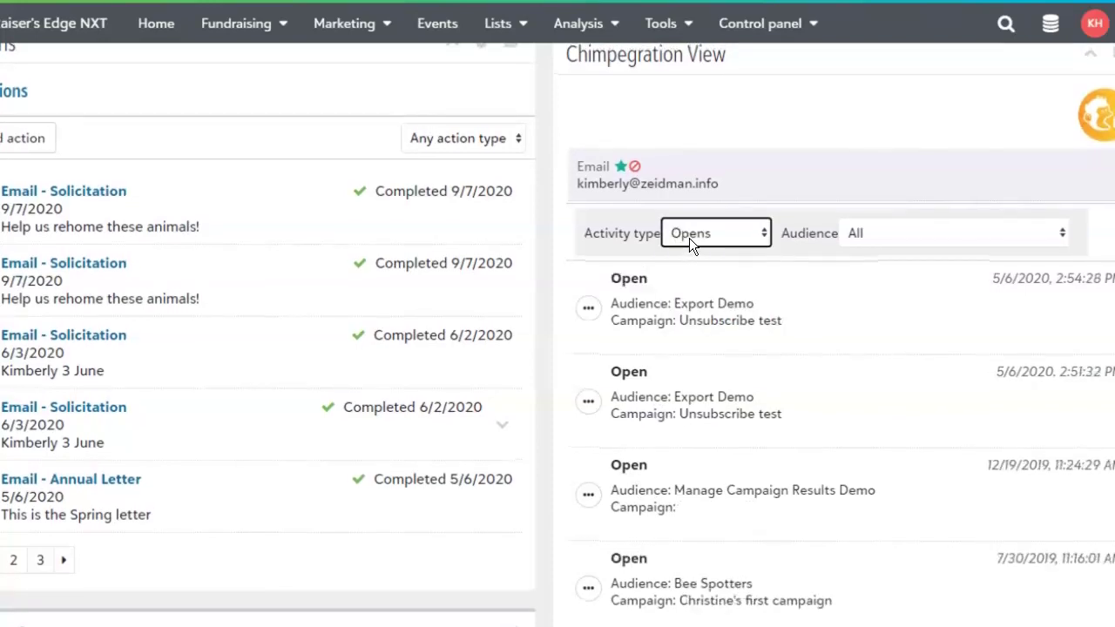
pyautogui.click(936, 241)
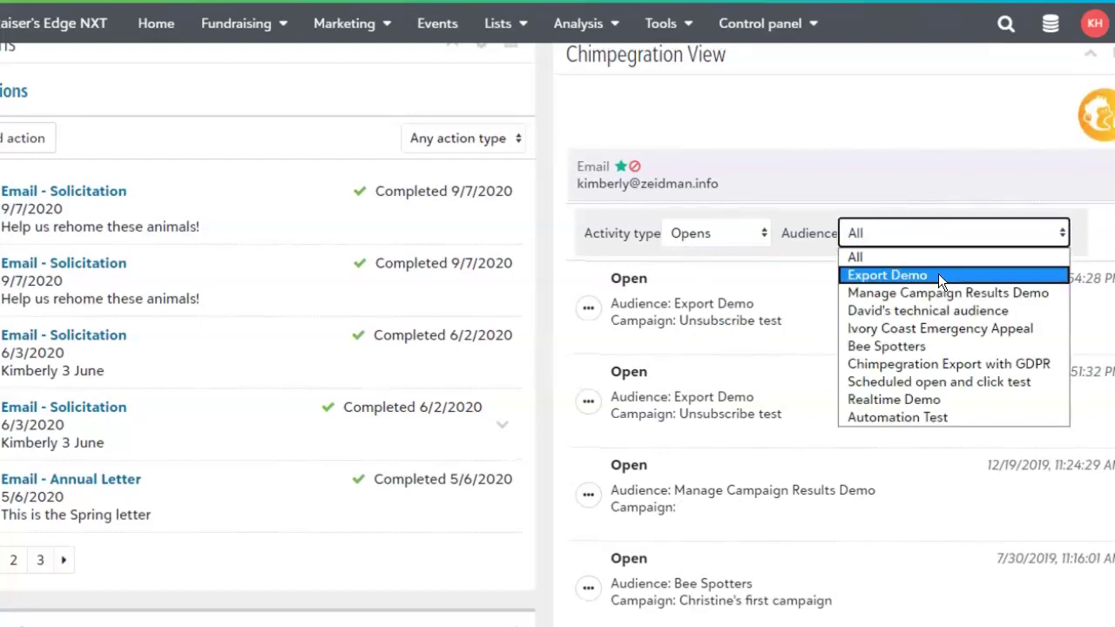
pyautogui.click(938, 274)
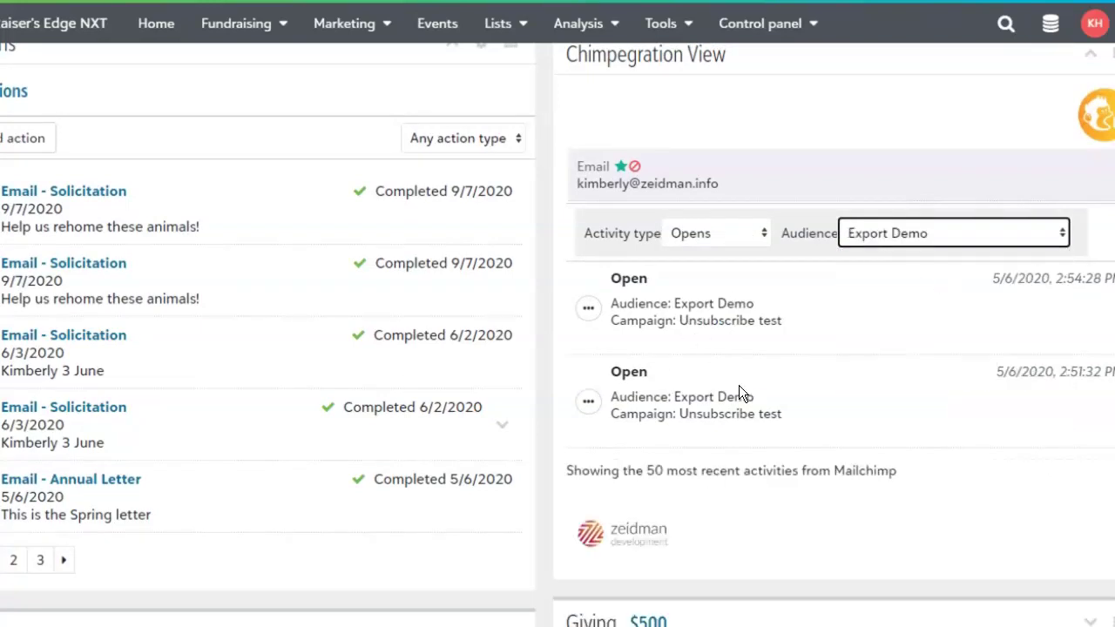